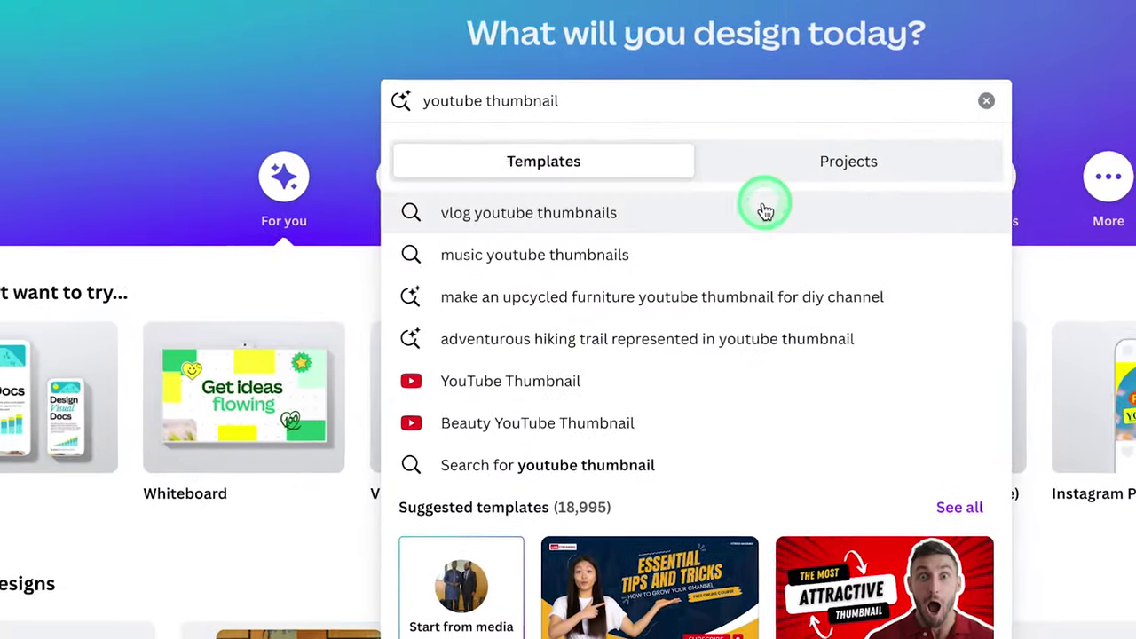
# Replace the design search query with 'instagram'
pyautogui.tripleClick(617, 103)
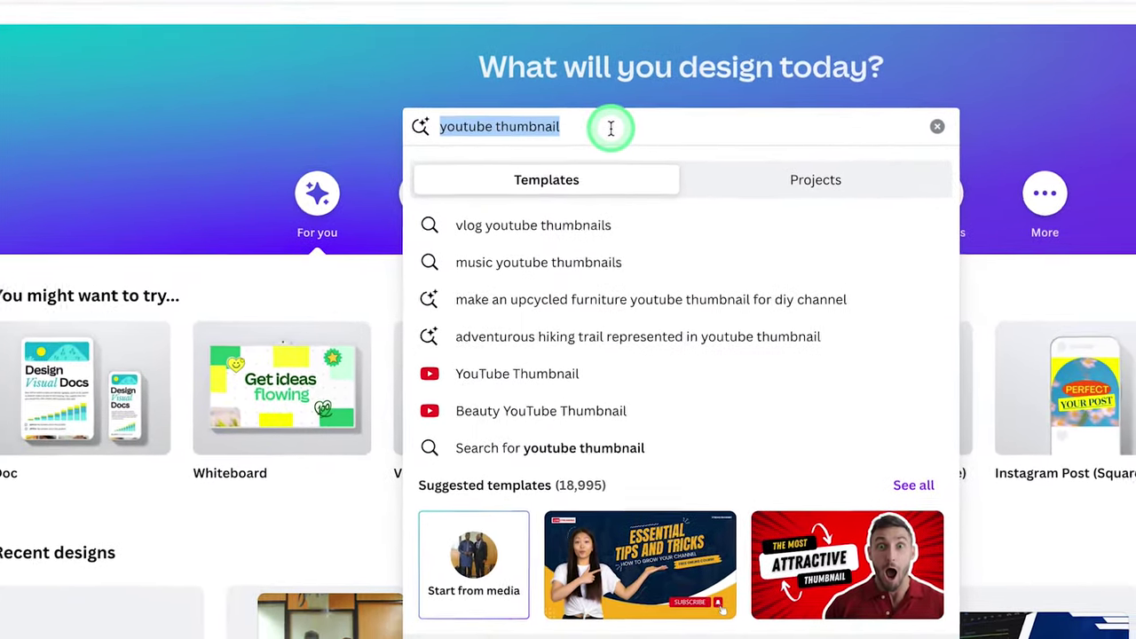
pyautogui.write('instagram')
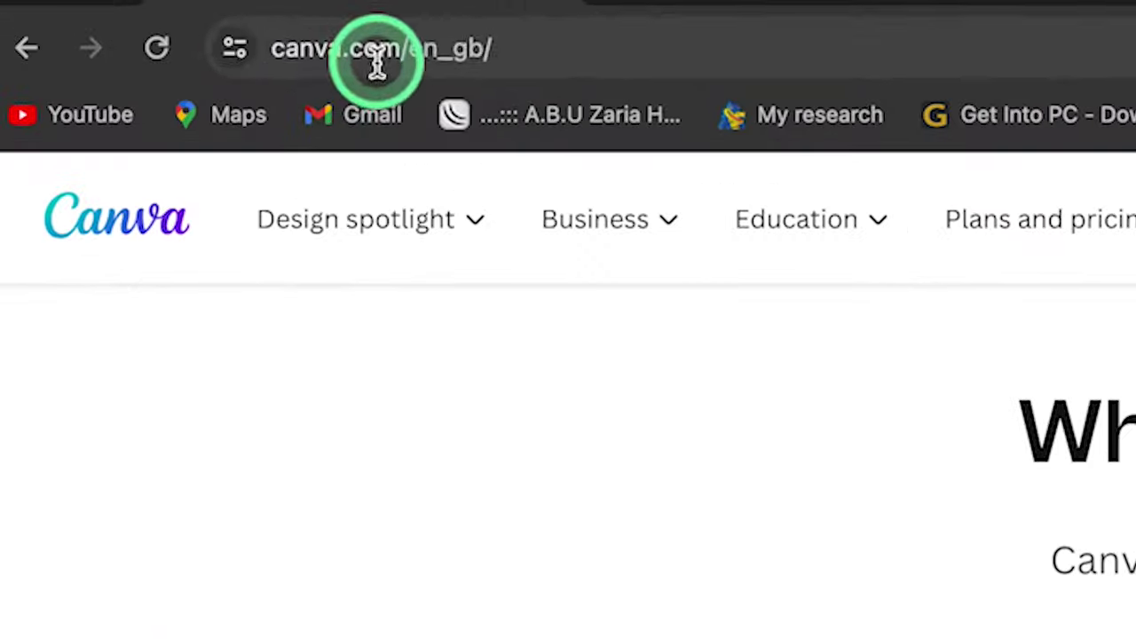
pyautogui.click(133, 22)
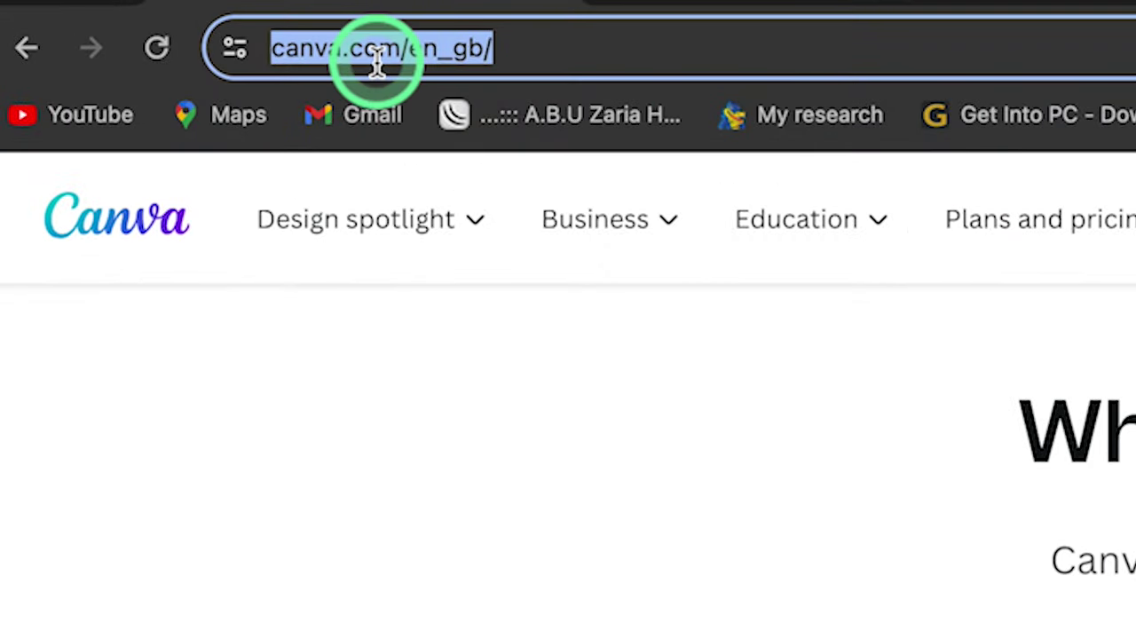
pyautogui.moveTo(531, 266)
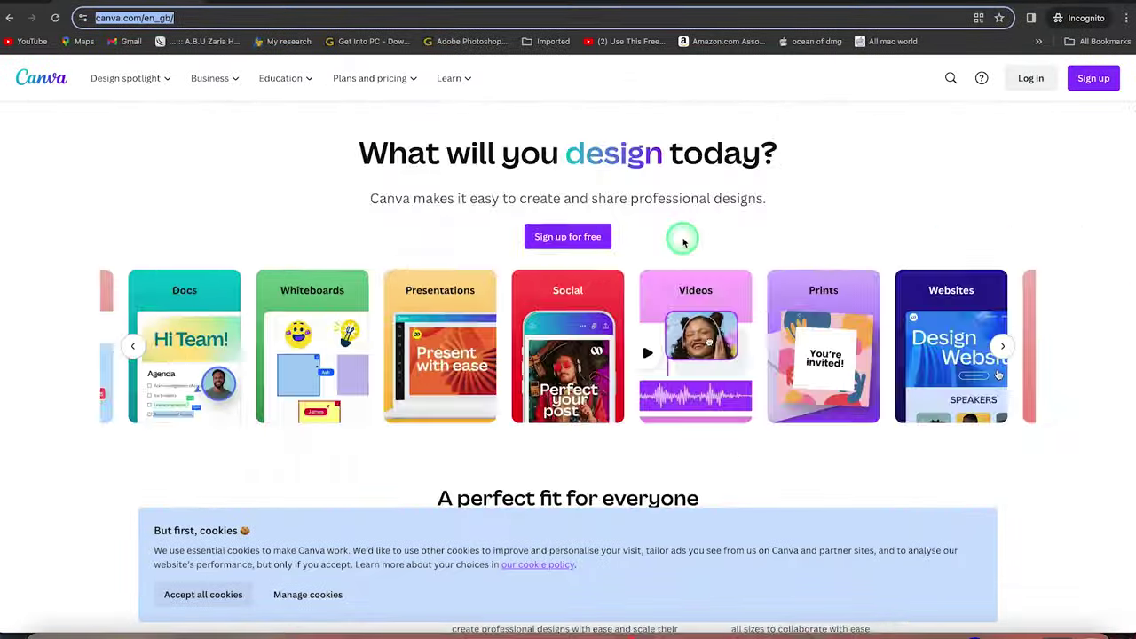
pyautogui.scroll(-5, 684, 242)
pyautogui.scroll(5, 683, 241)
pyautogui.scroll(-5, 684, 241)
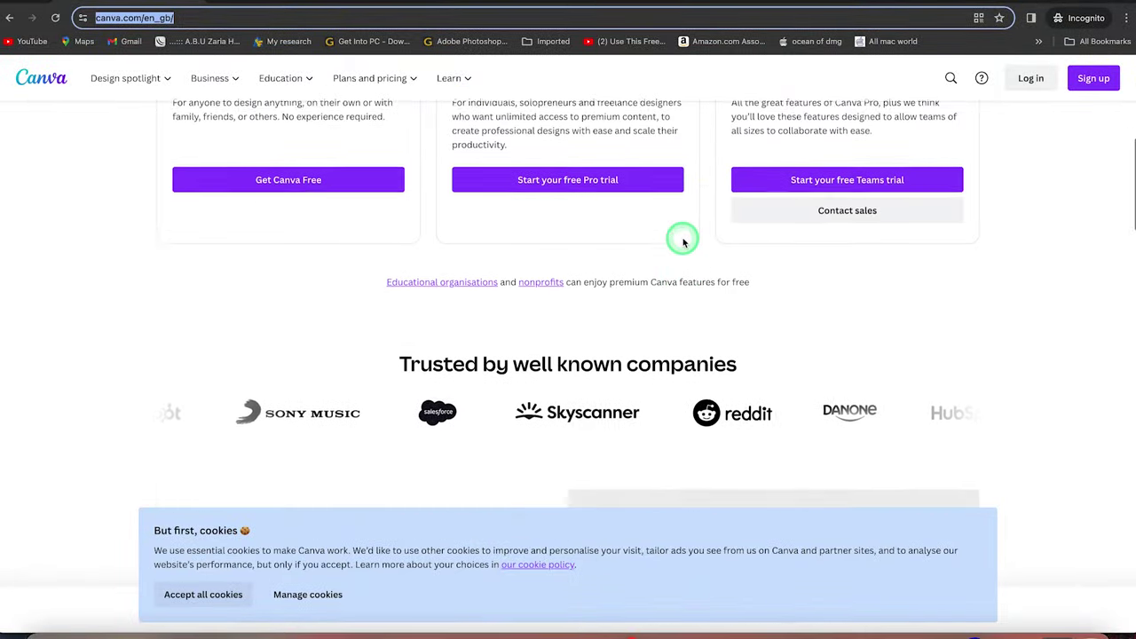
pyautogui.scroll(1, 684, 242)
pyautogui.scroll(-1, 684, 241)
pyautogui.scroll(4, 683, 241)
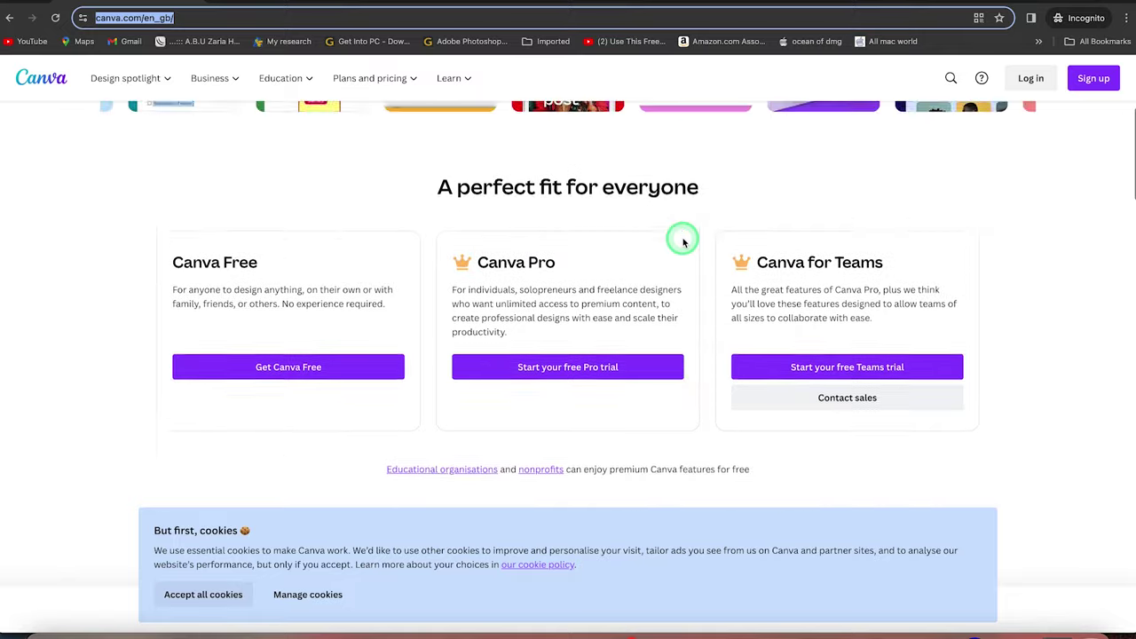
pyautogui.scroll(1, 684, 241)
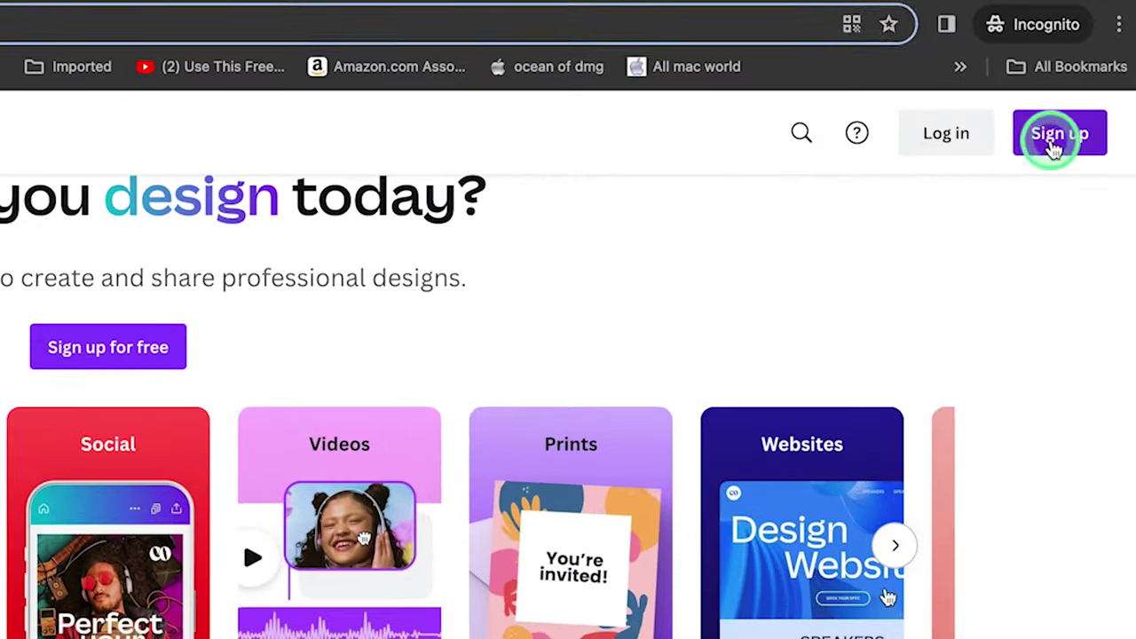
pyautogui.click(1093, 79)
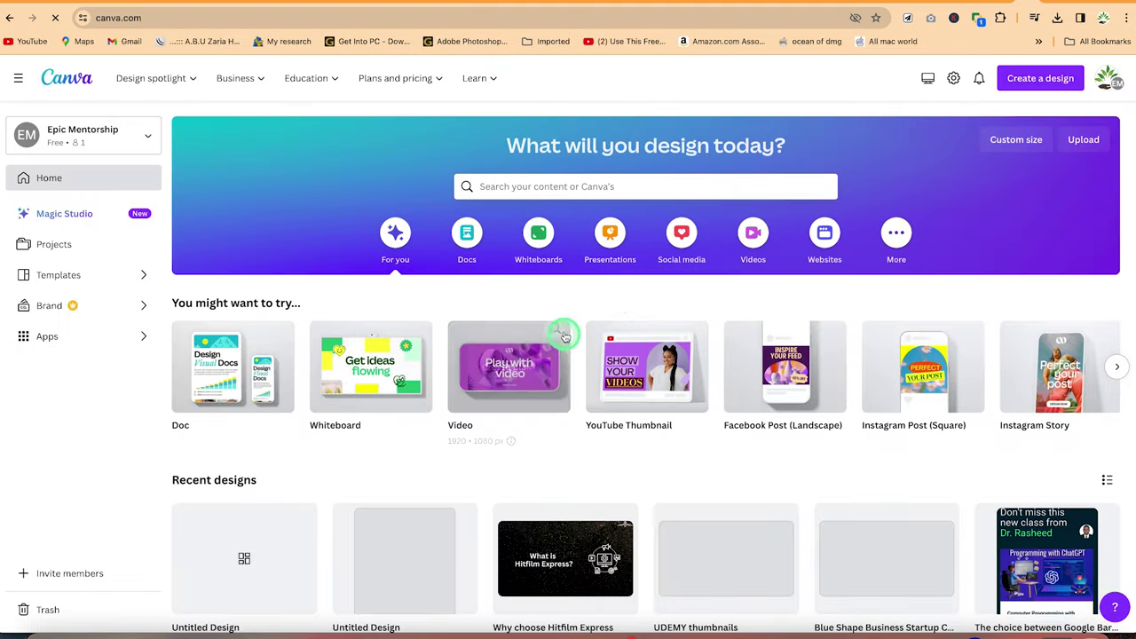
# Reach the signed-in Home dashboard showing Presentations, Social media, Videos and recent designs
pyautogui.moveTo(823, 328)
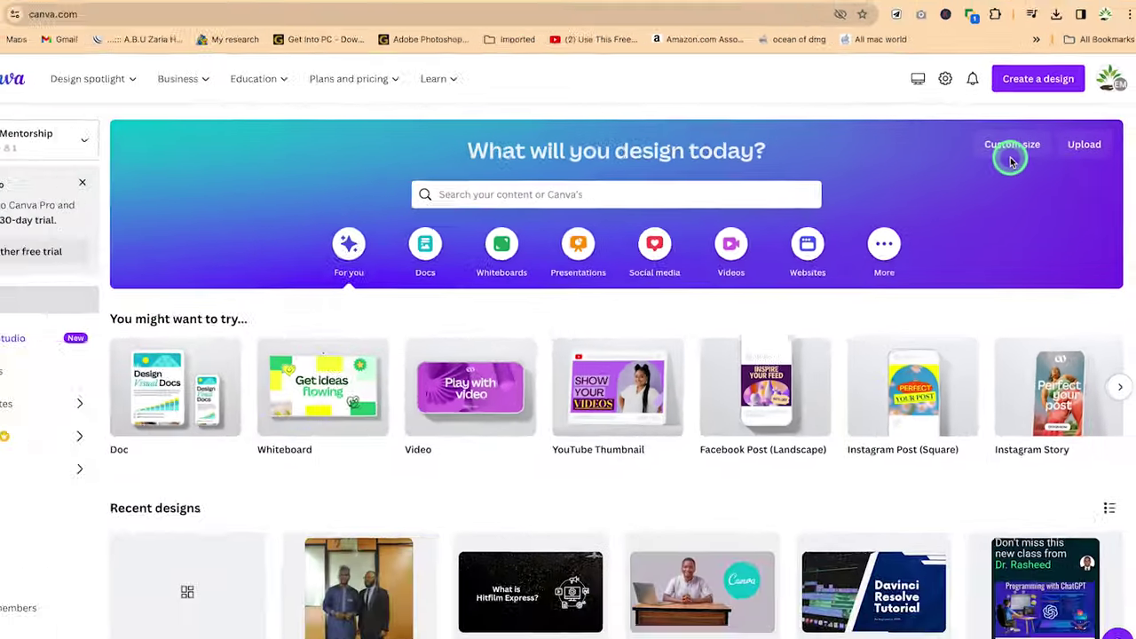
pyautogui.click(955, 226)
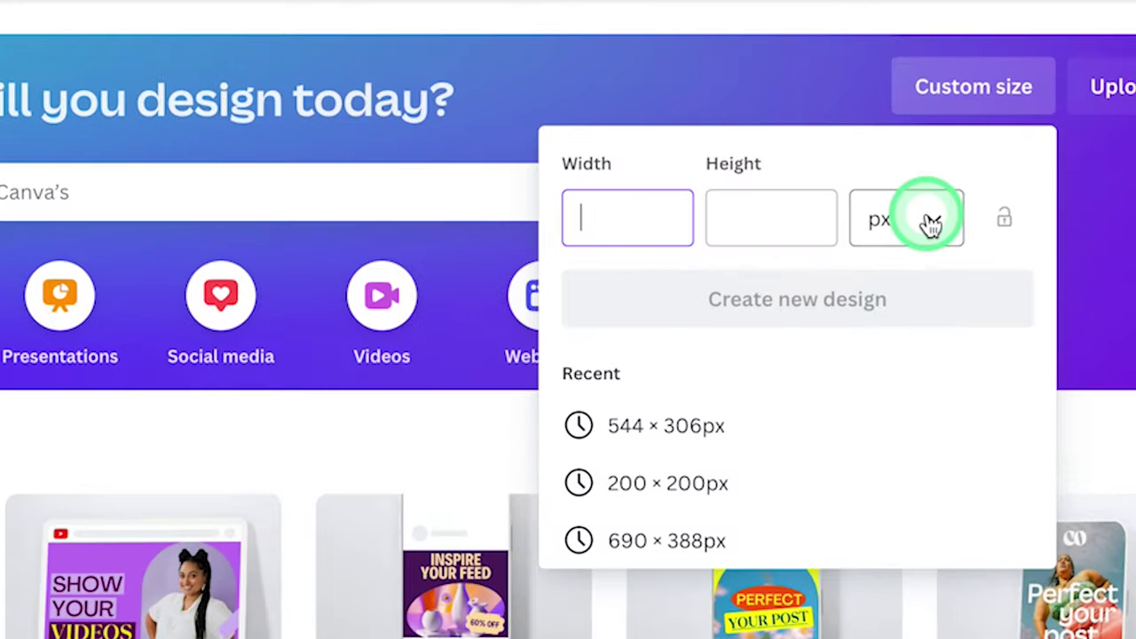
pyautogui.click(966, 211)
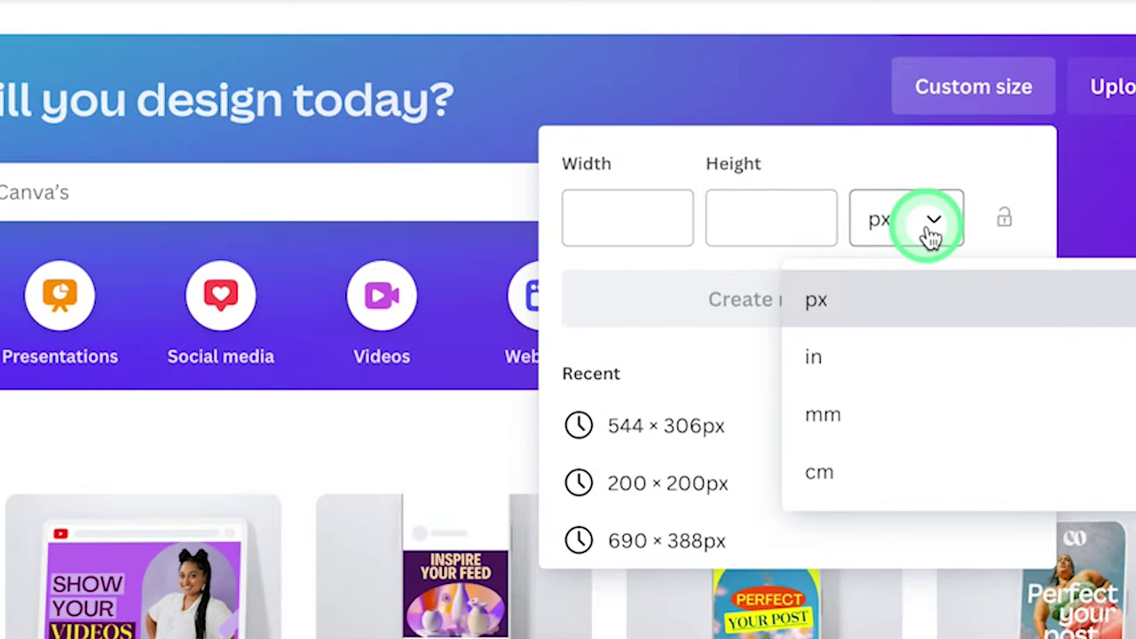
pyautogui.click(628, 211)
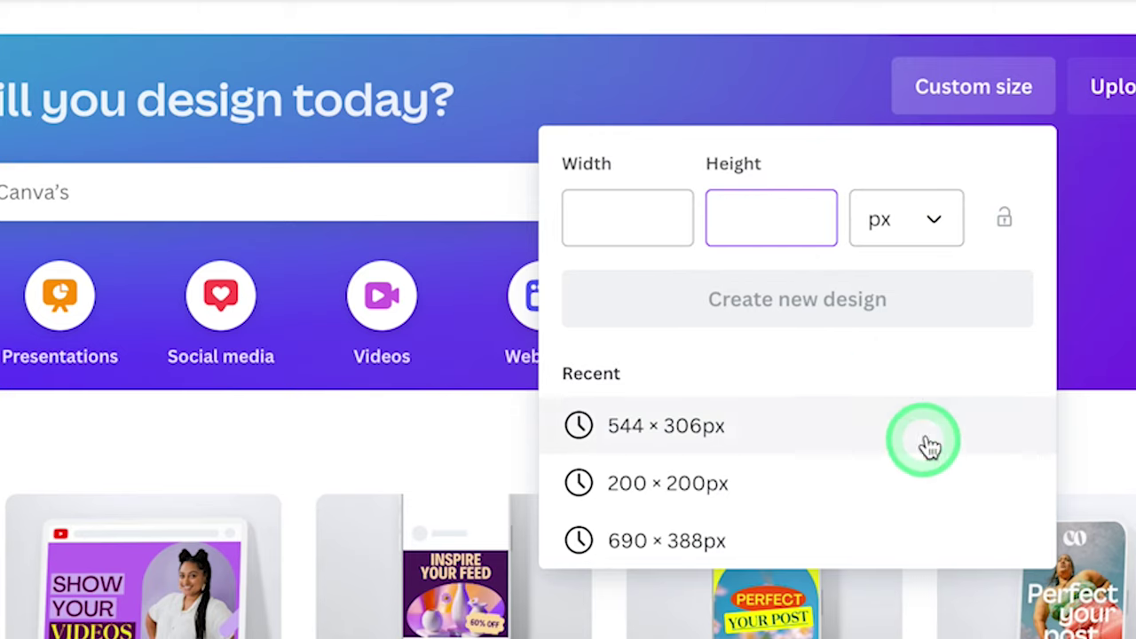
pyautogui.click(599, 68)
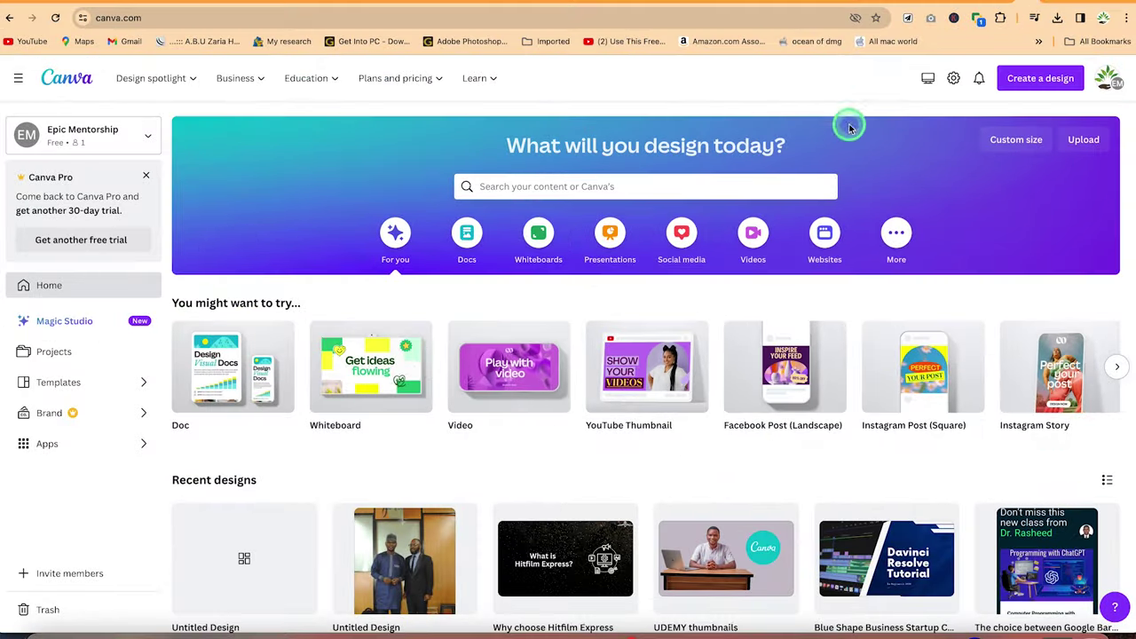
# Search design types for 'pinterest', then replace it with 'instagram post'
pyautogui.click(590, 188)
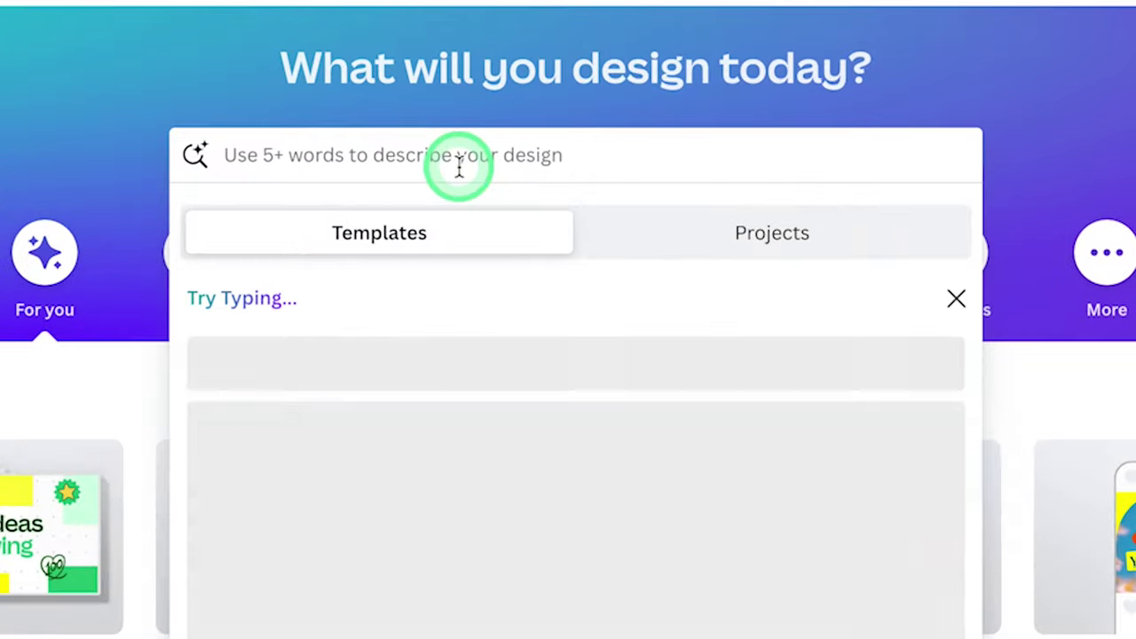
pyautogui.write('pintetest')
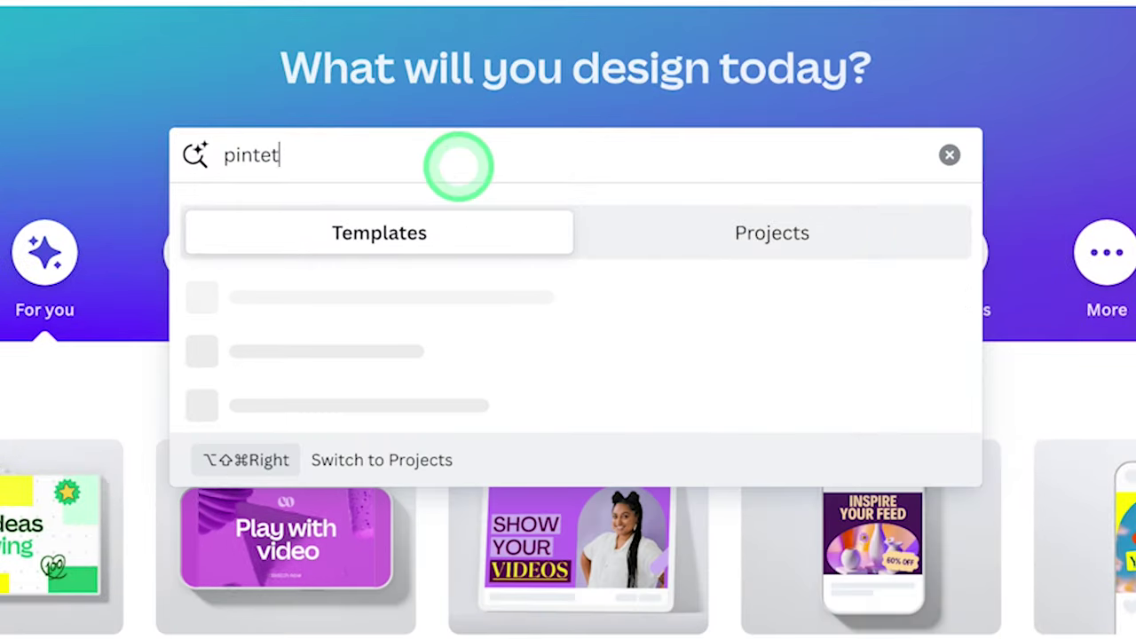
pyautogui.press('BackSpace')
pyautogui.press('BackSpace')
pyautogui.press('BackSpace')
pyautogui.press('BackSpace')
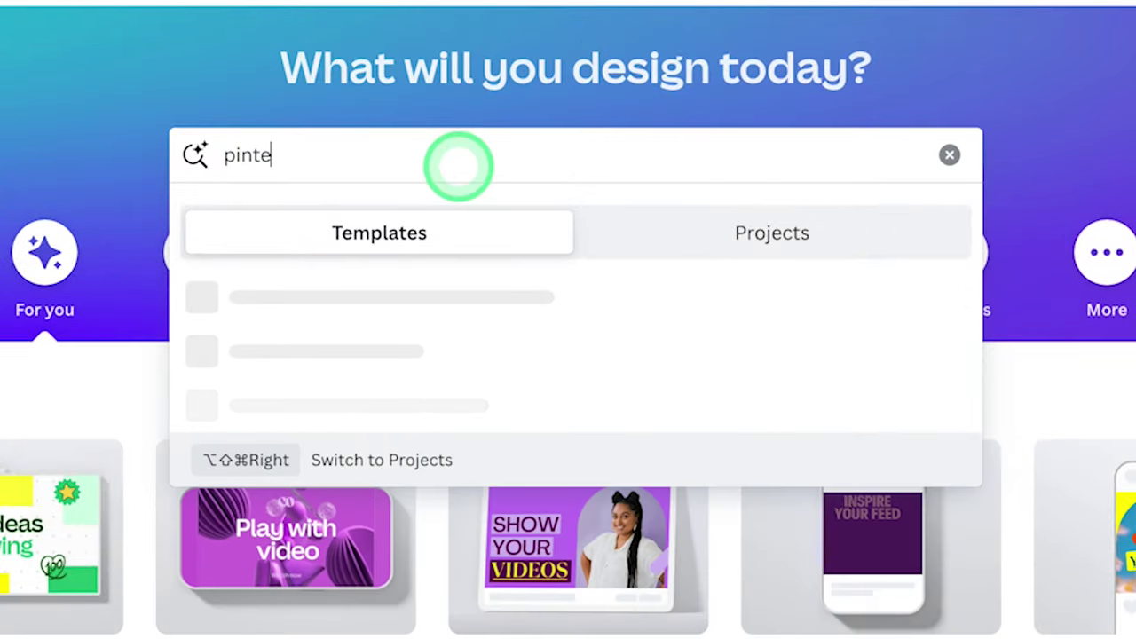
pyautogui.write('rest')
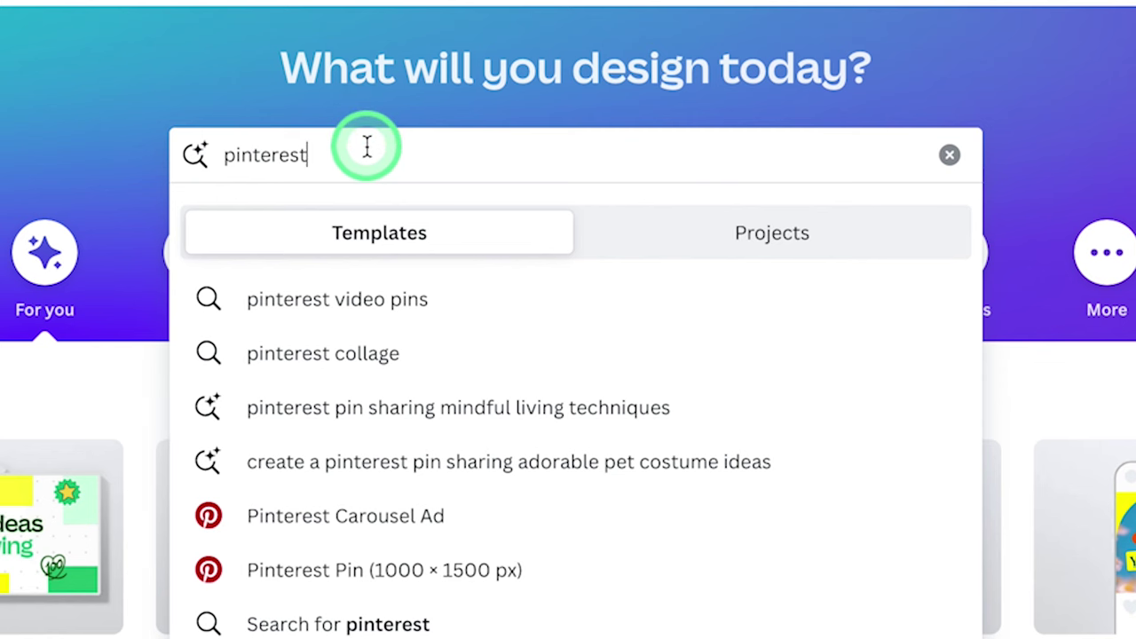
pyautogui.press('BackSpace')
pyautogui.press('BackSpace')
pyautogui.press('BackSpace')
pyautogui.press('BackSpace')
pyautogui.press('BackSpace')
pyautogui.press('BackSpace')
pyautogui.press('BackSpace')
pyautogui.press('BackSpace')
pyautogui.press('BackSpace')
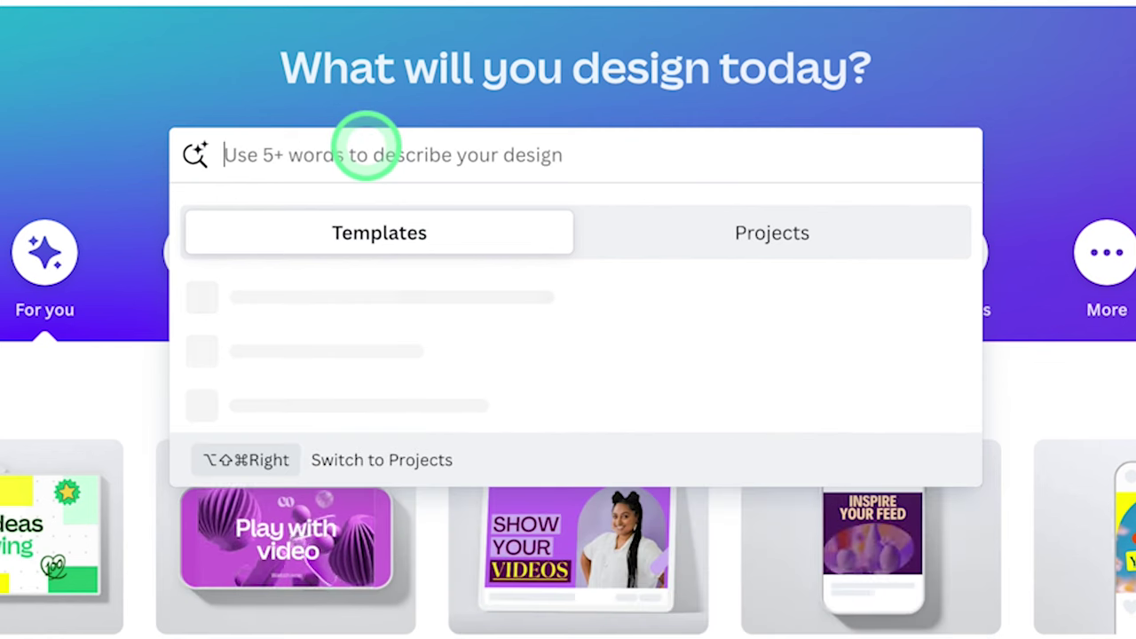
pyautogui.write('instagram')
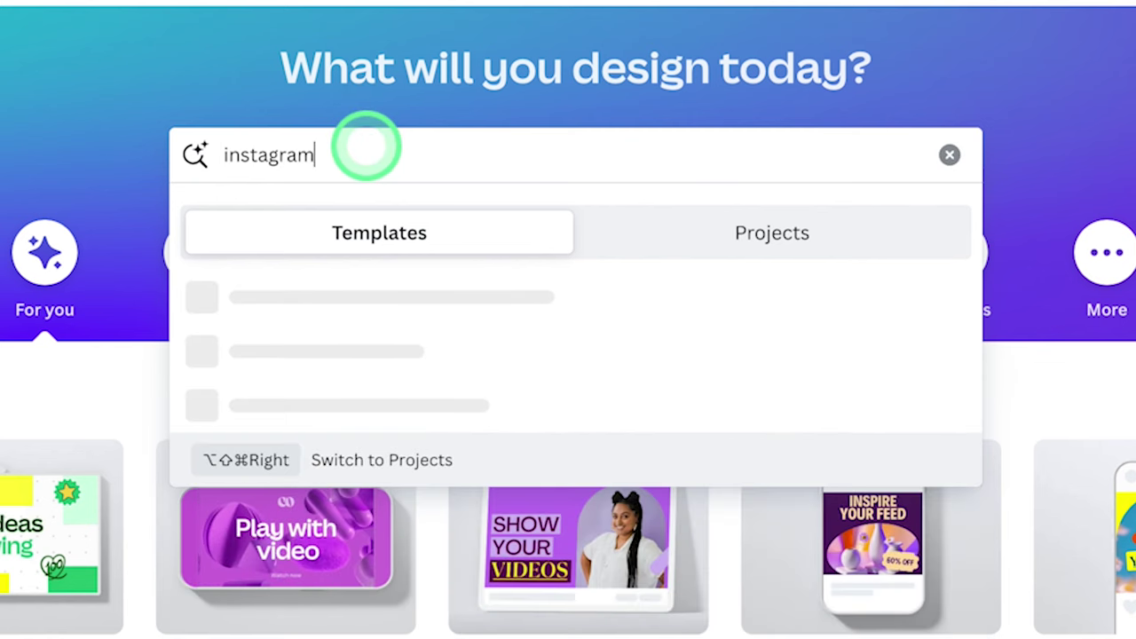
pyautogui.write(' post')
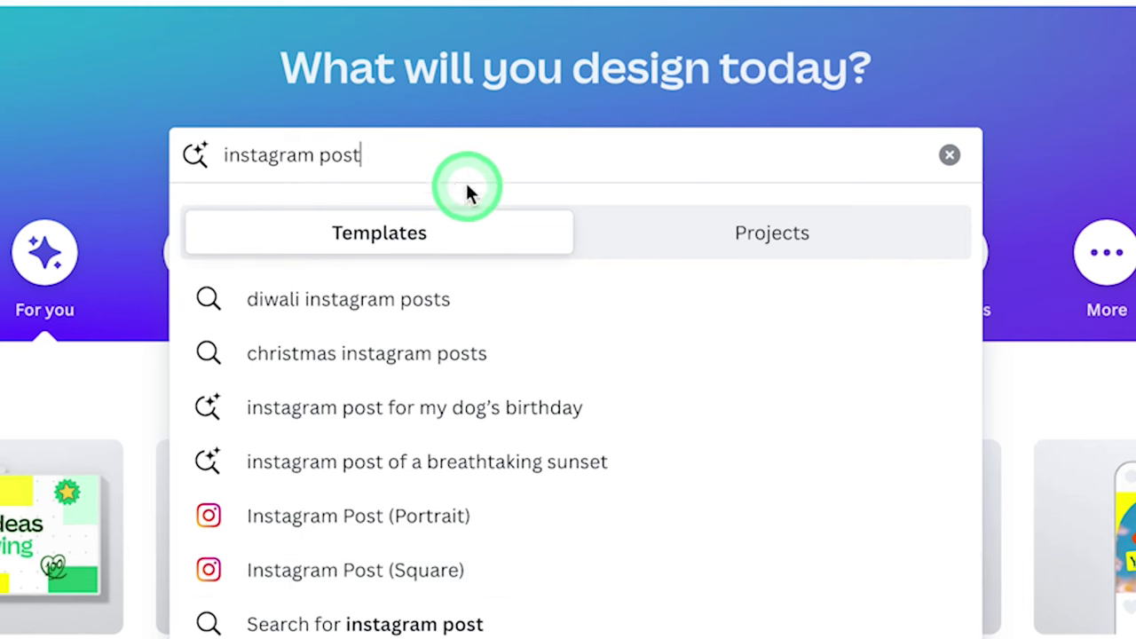
# Try 'youtube thumbnail' in the search, then switch back to 'instagram post'
pyautogui.press('BackSpace')
pyautogui.press('BackSpace')
pyautogui.press('BackSpace')
pyautogui.press('BackSpace')
pyautogui.press('BackSpace')
pyautogui.press('BackSpace')
pyautogui.press('BackSpace')
pyautogui.press('BackSpace')
pyautogui.press('BackSpace')
pyautogui.press('BackSpace')
pyautogui.press('BackSpace')
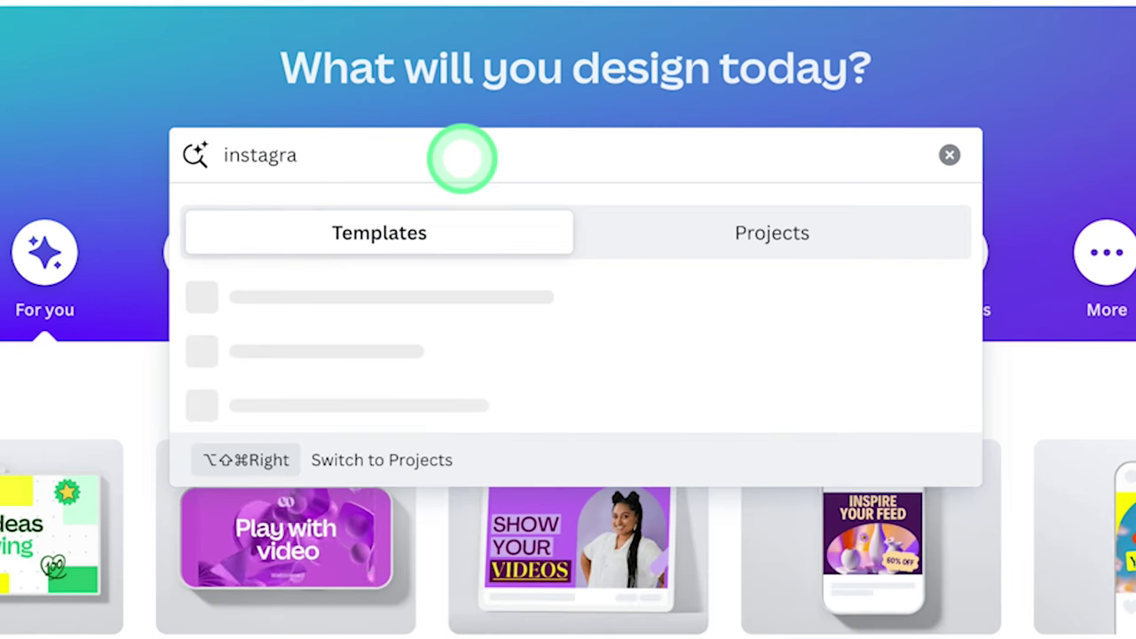
pyautogui.press('BackSpace')
pyautogui.press('BackSpace')
pyautogui.press('BackSpace')
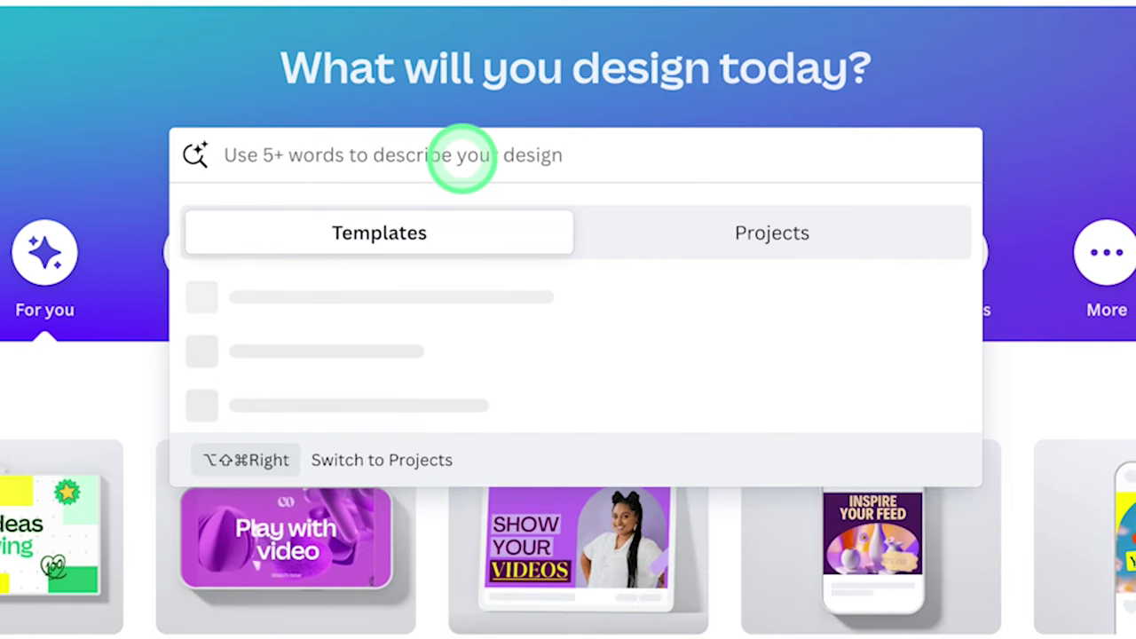
pyautogui.write('youtube thumbnail')
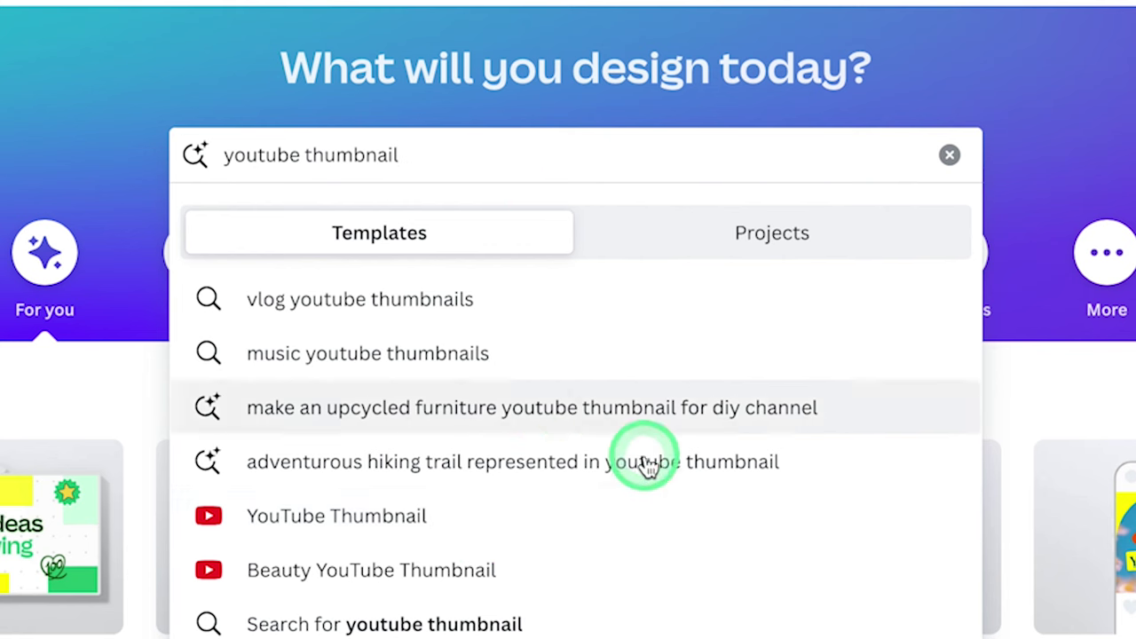
pyautogui.tripleClick(473, 157)
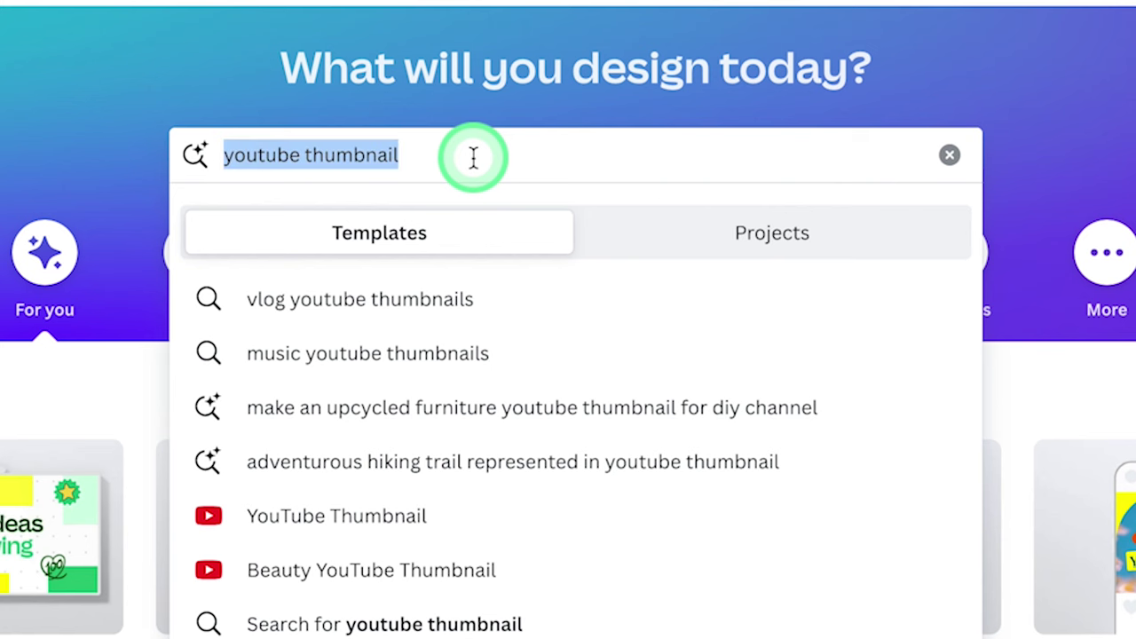
pyautogui.write('instagram')
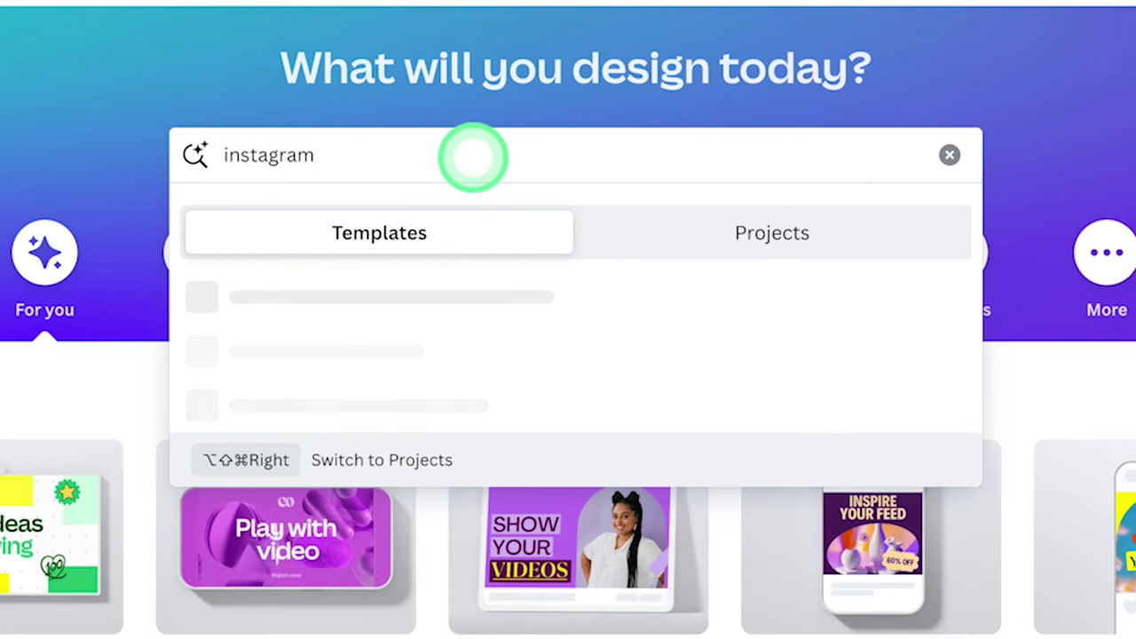
pyautogui.write(' post')
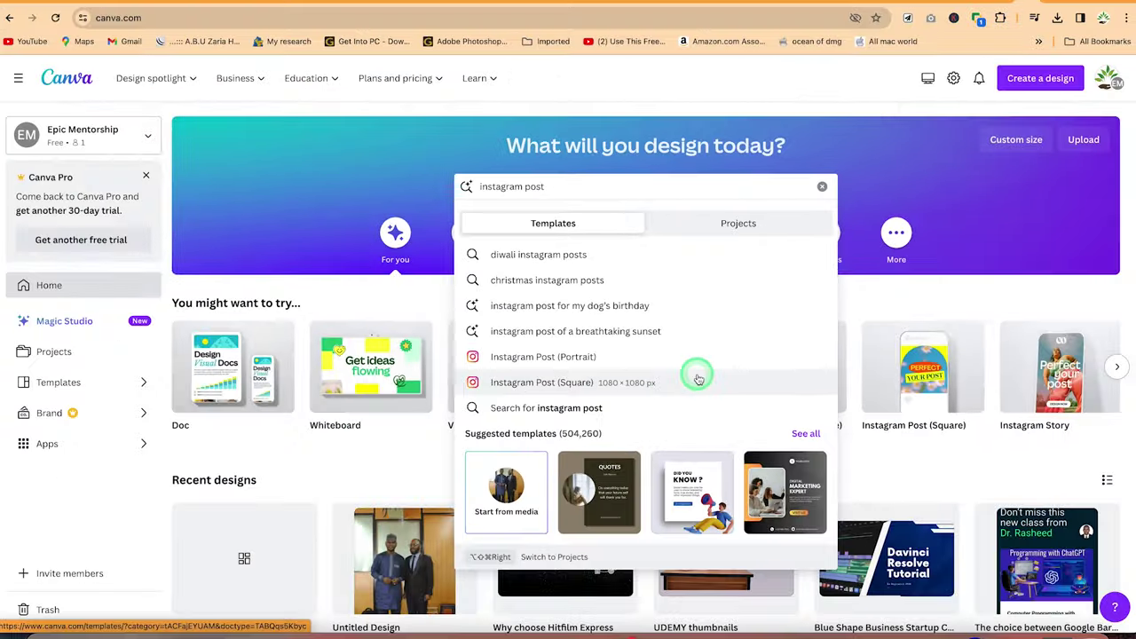
# Create a square Instagram post and rename it 'instagram magic image'
pyautogui.click(699, 382)
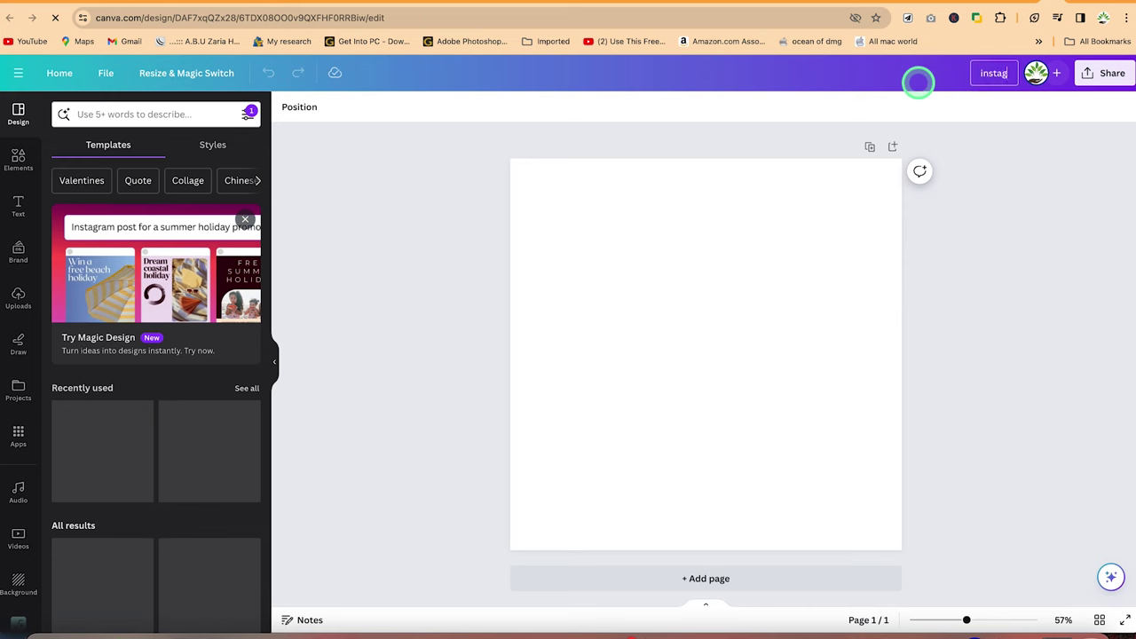
pyautogui.write('image')
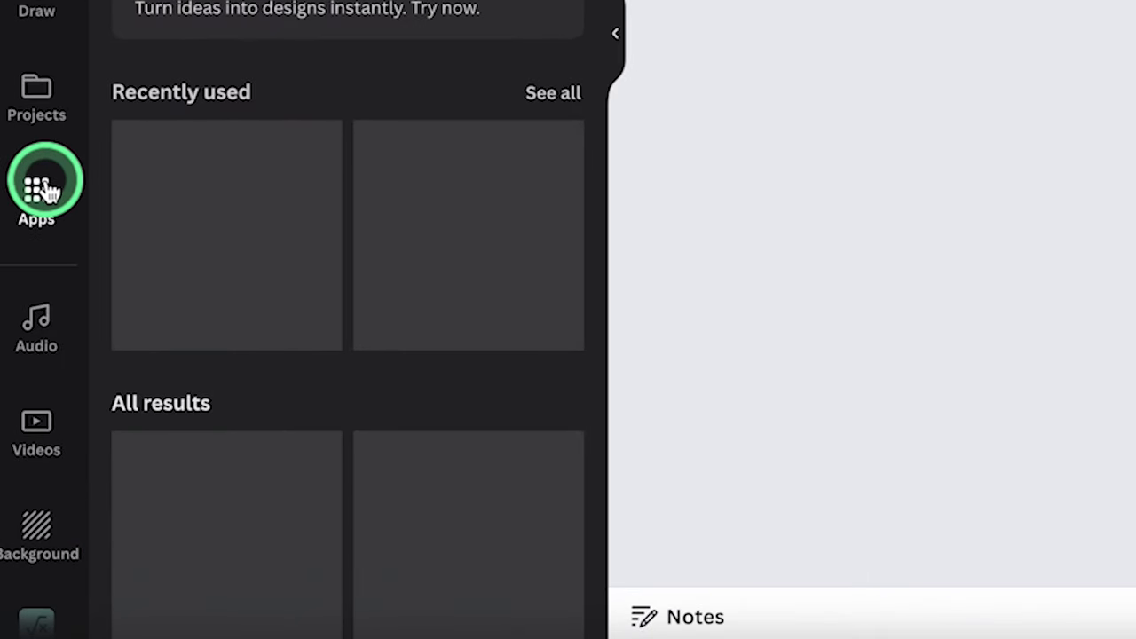
pyautogui.click(43, 189)
# Launch the Magic Media app from the Popular apps and confirm opening it
pyautogui.click(330, 162)
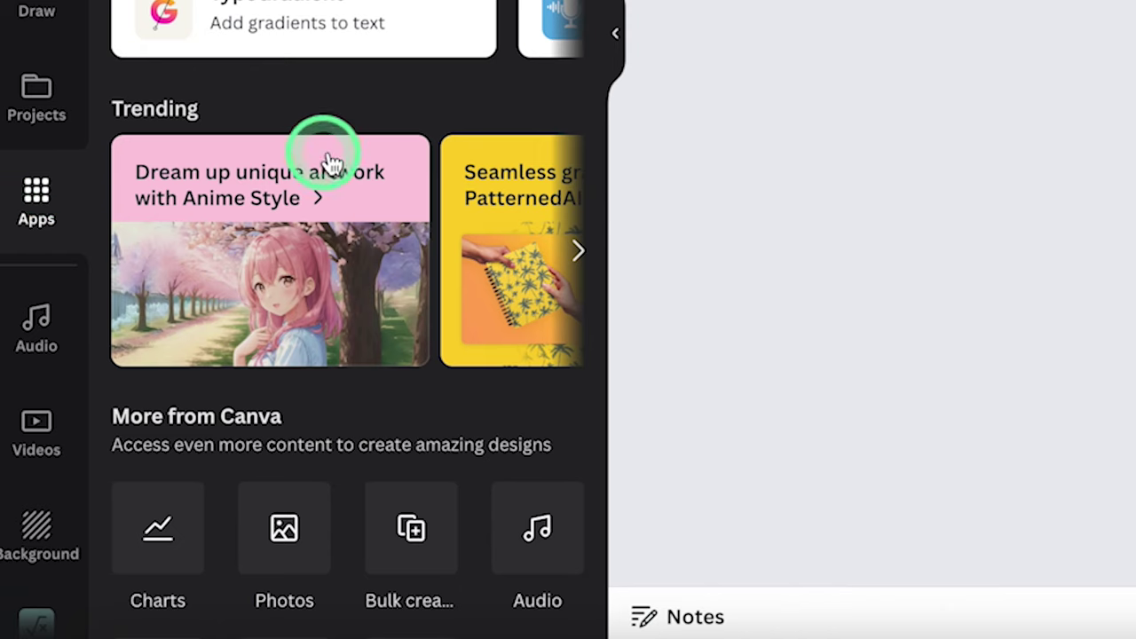
pyautogui.scroll(-6, 377, 151)
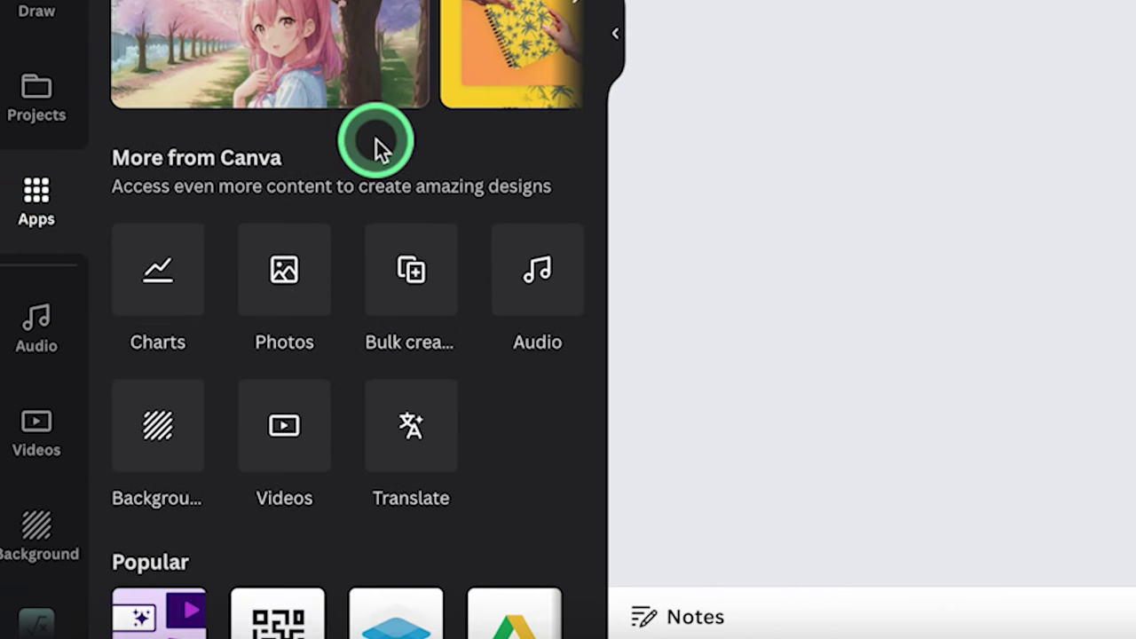
pyautogui.scroll(-2, 376, 142)
pyautogui.click(179, 193)
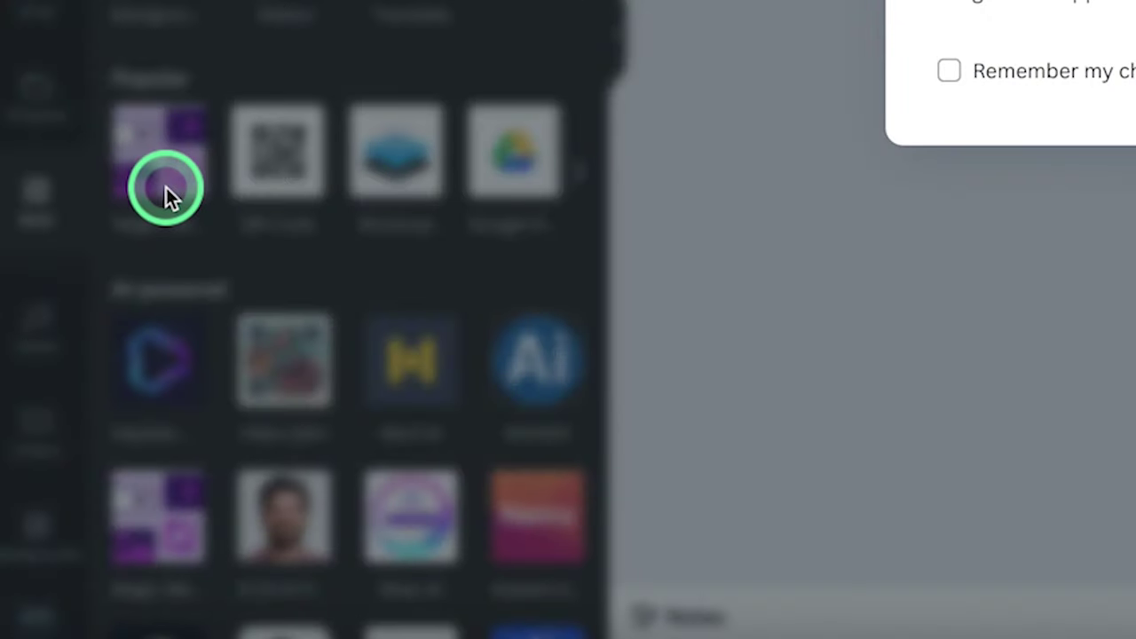
pyautogui.click(157, 190)
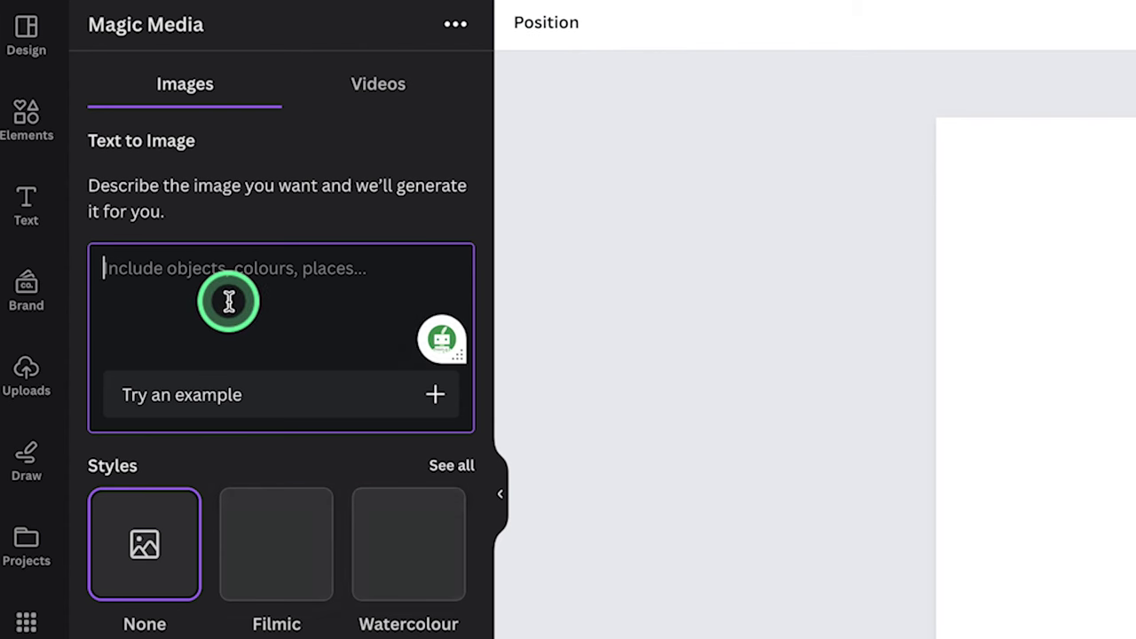
# Enter the cat-with-school-bag-and-sunglasses prompt, choose Photo style and generate images
pyautogui.write('Image of a cat with a school bag, wearing sunglasses in classroom')
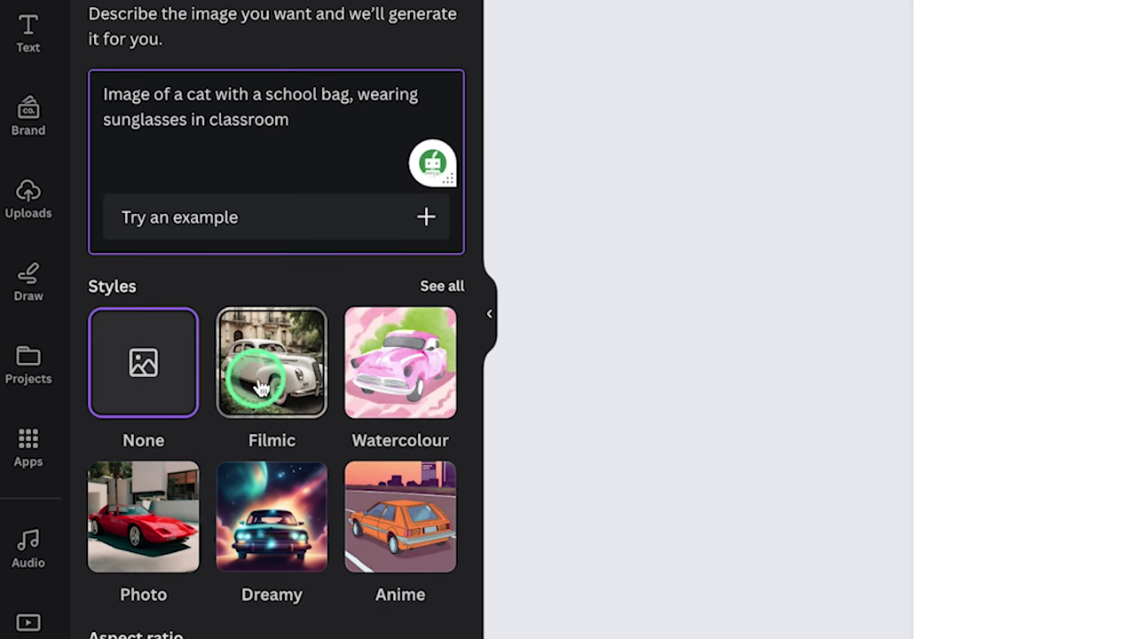
pyautogui.click(146, 529)
pyautogui.scroll(-2, 145, 529)
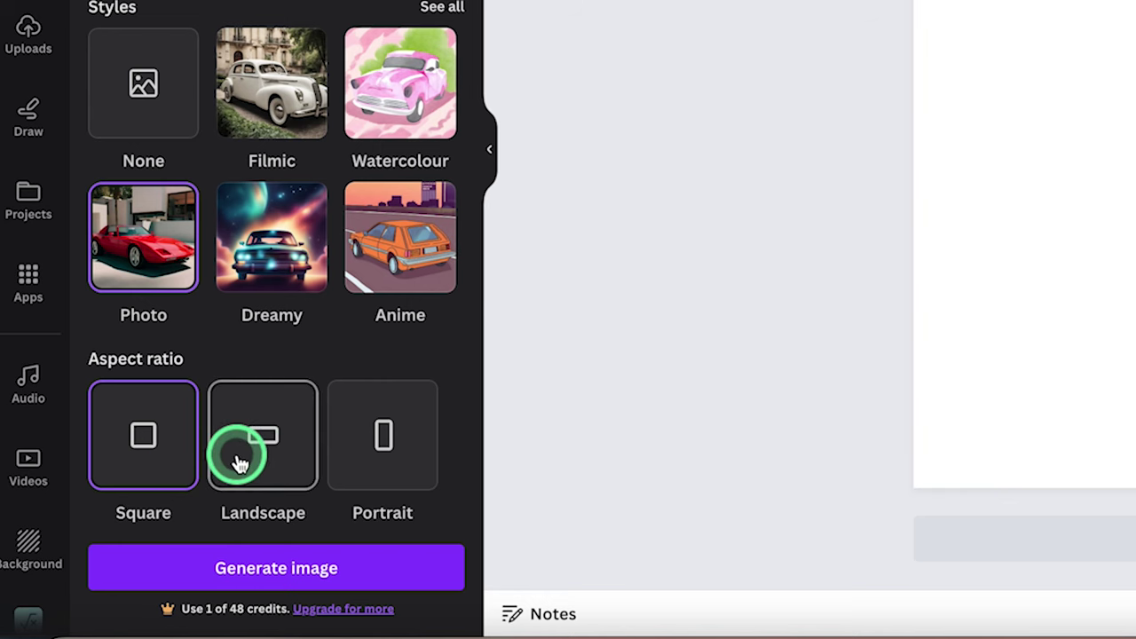
pyautogui.click(251, 567)
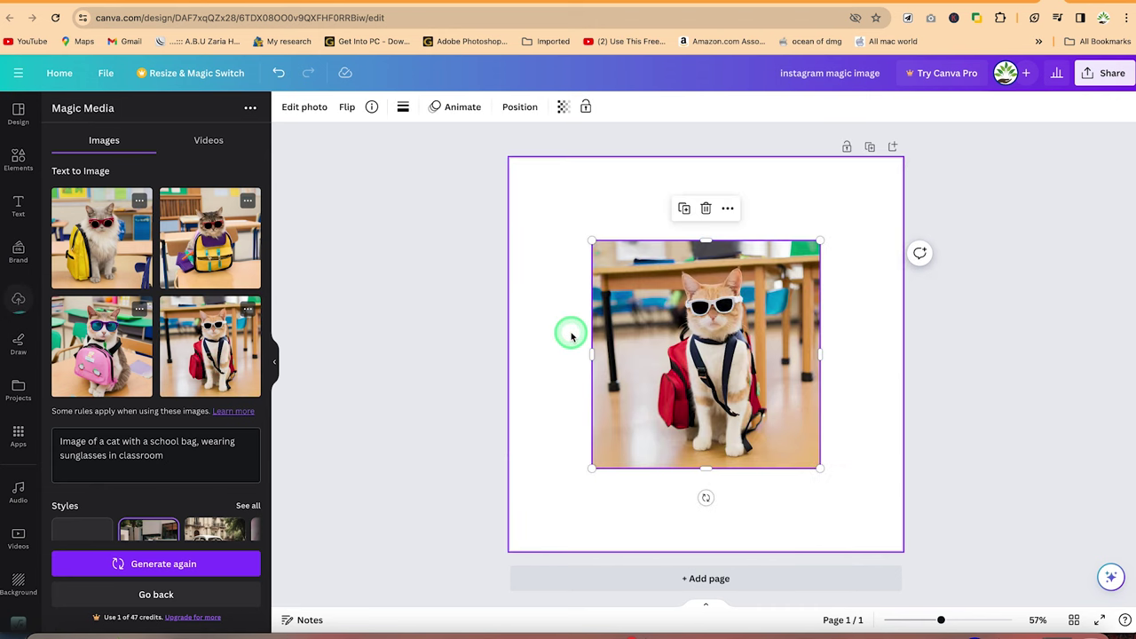
# Stretch the cat photo to fill the square page and generate another batch of cat images
pyautogui.moveTo(592, 239); pyautogui.dragTo(508, 146)
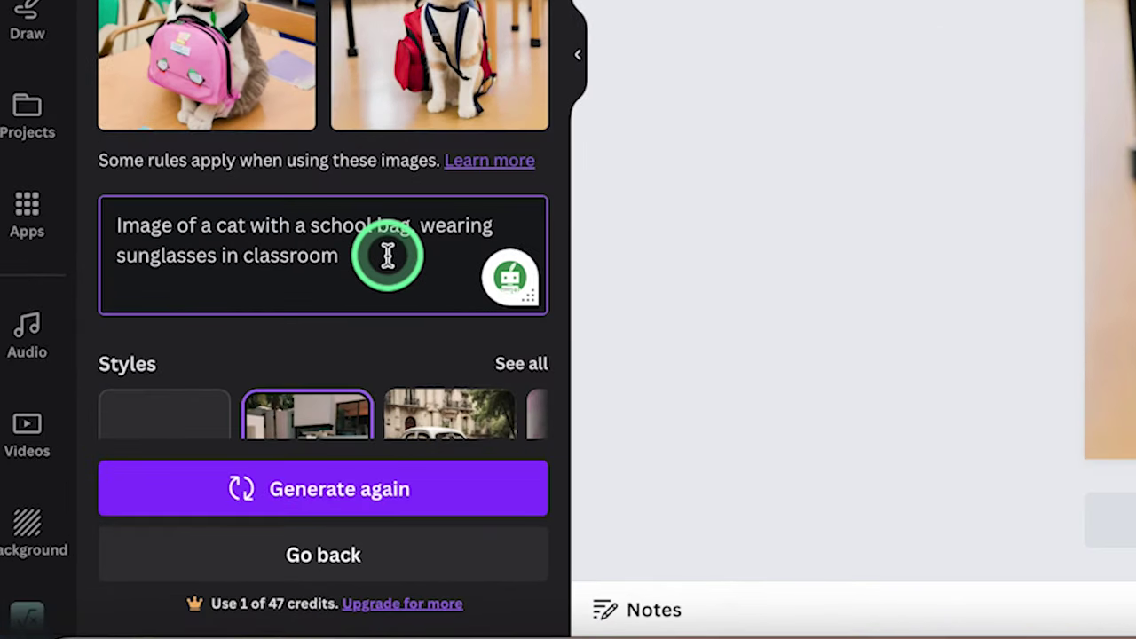
pyautogui.scroll(-4, 388, 256)
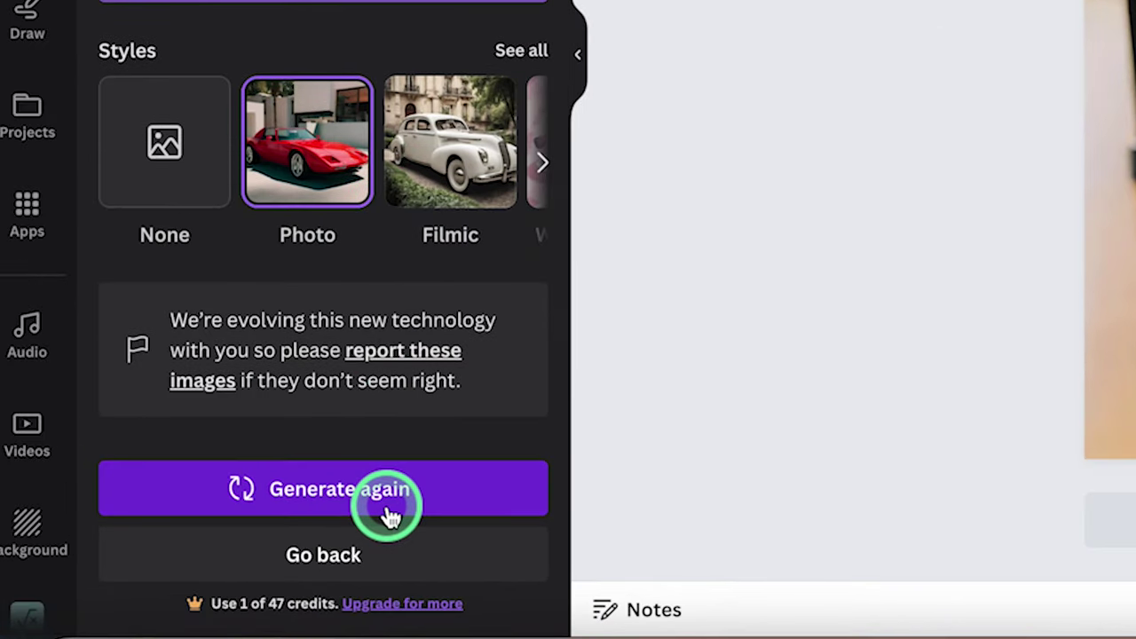
pyautogui.click(392, 517)
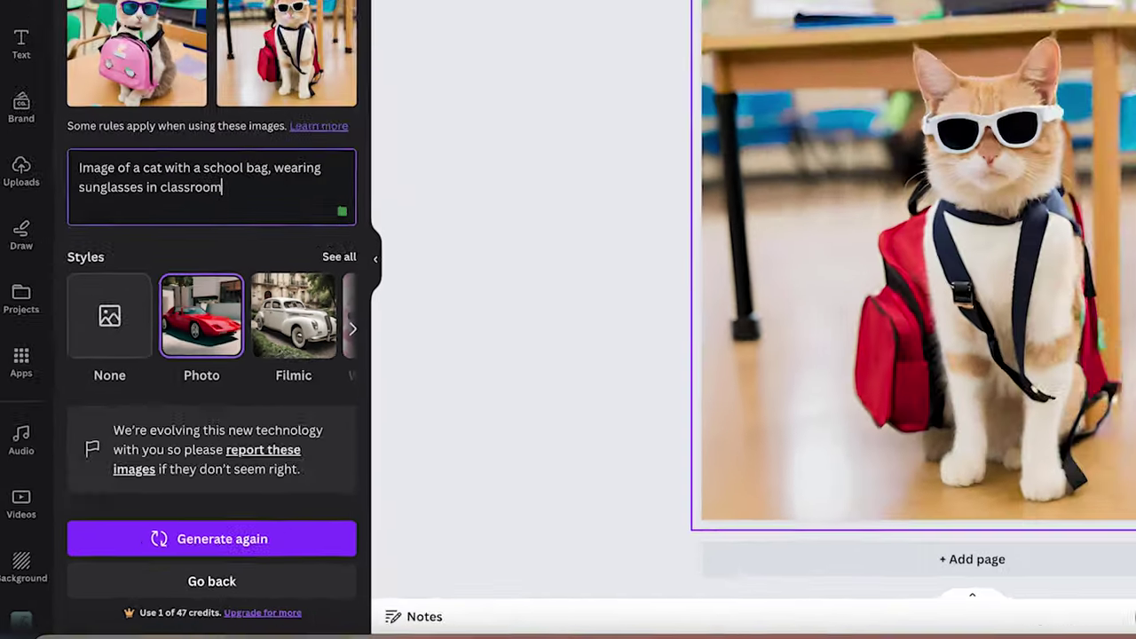
pyautogui.click(782, 304)
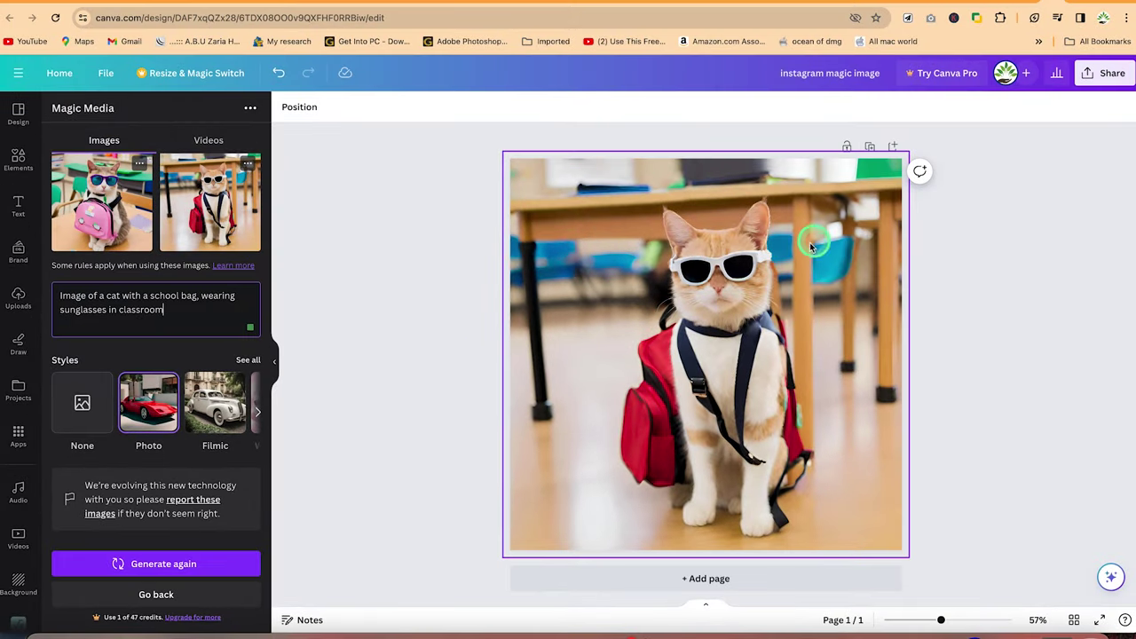
pyautogui.click(349, 237)
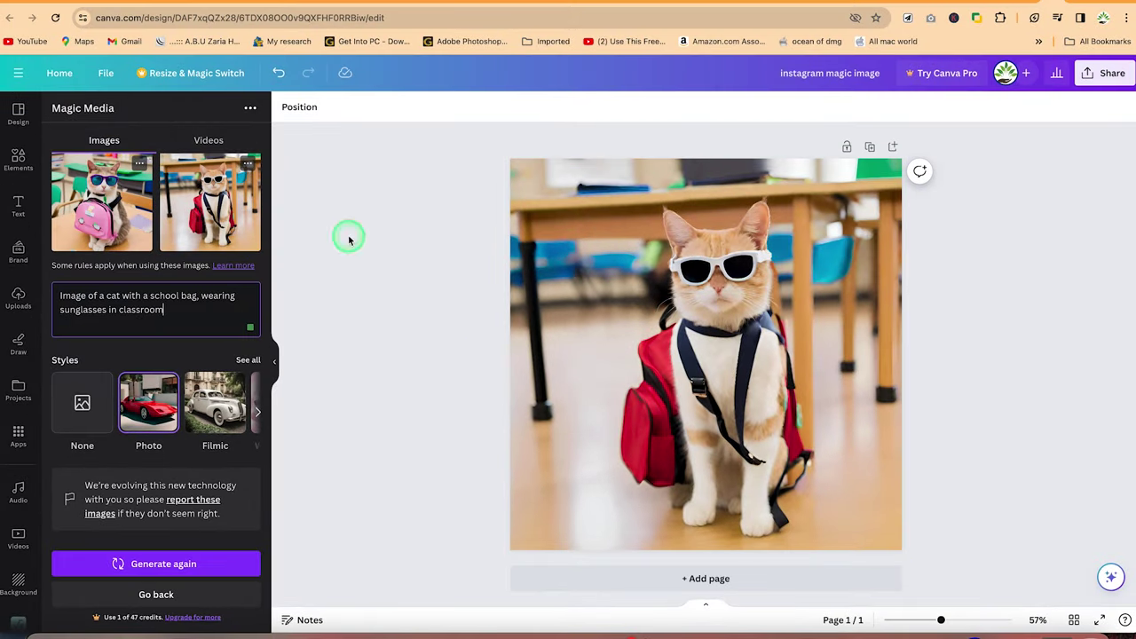
# Add a heading reading 'Welcome to my school' and select all its text
pyautogui.click(12, 206)
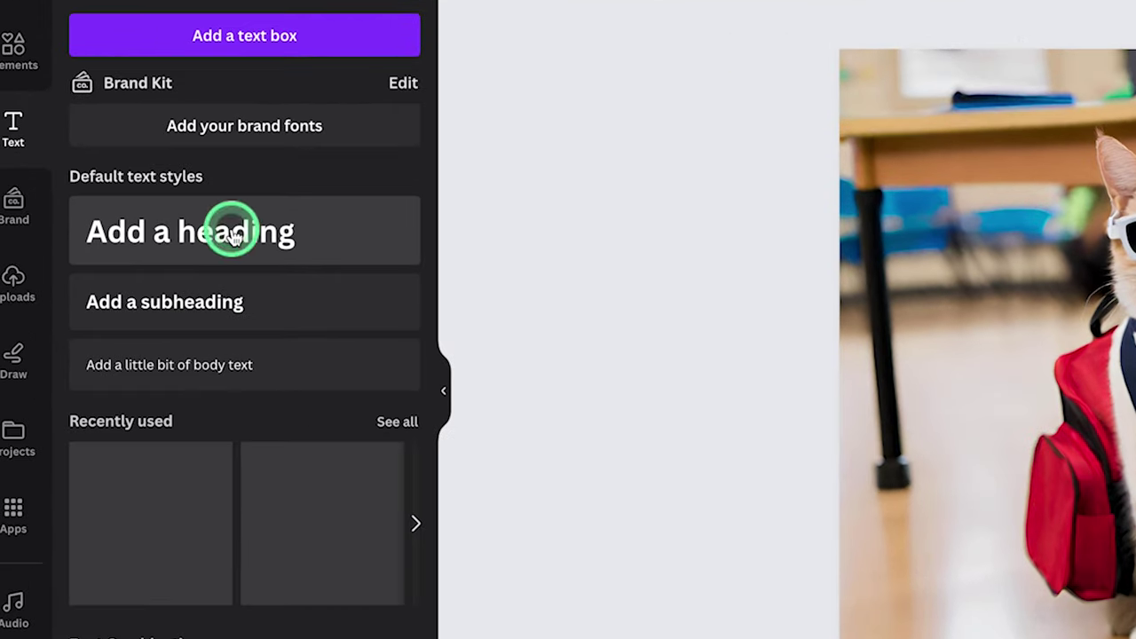
pyautogui.click(147, 267)
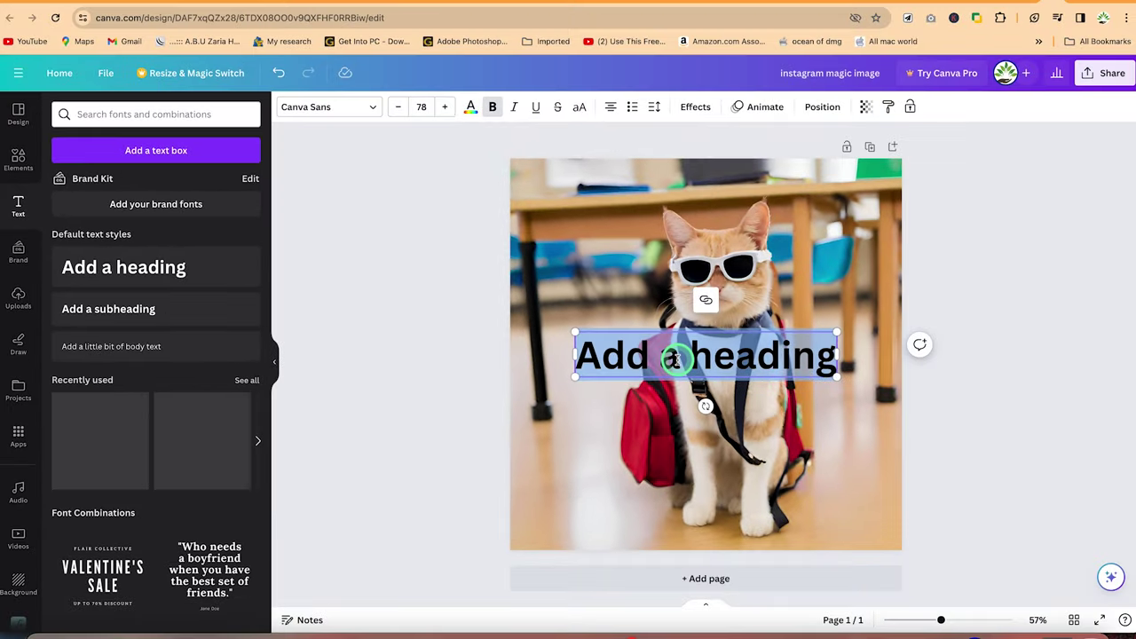
pyautogui.write('Welco')
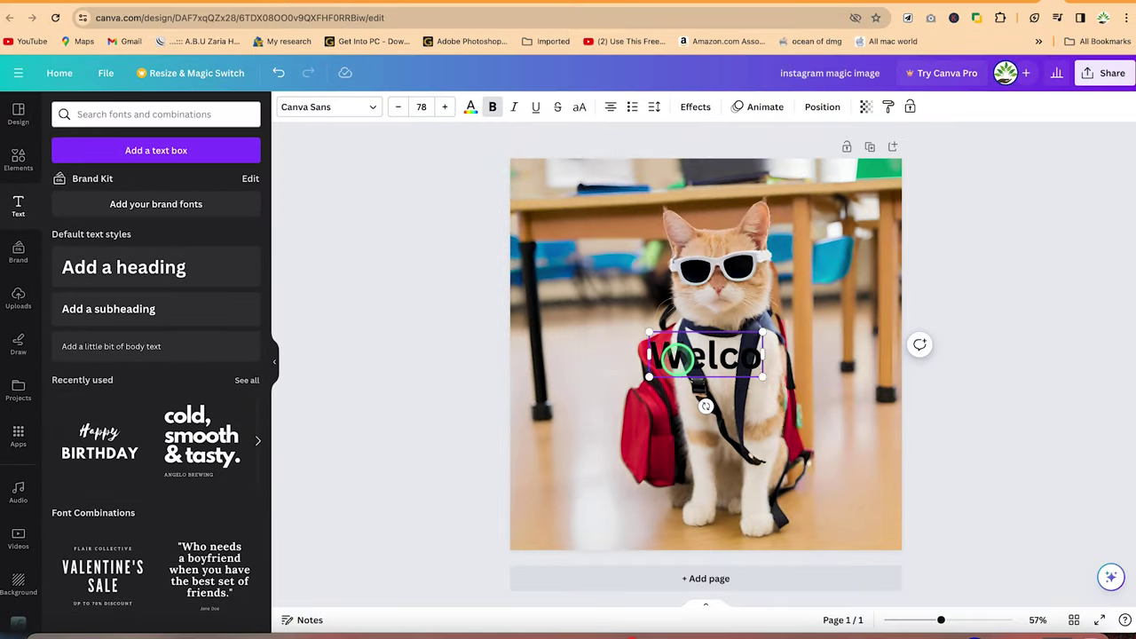
pyautogui.write('me to my school')
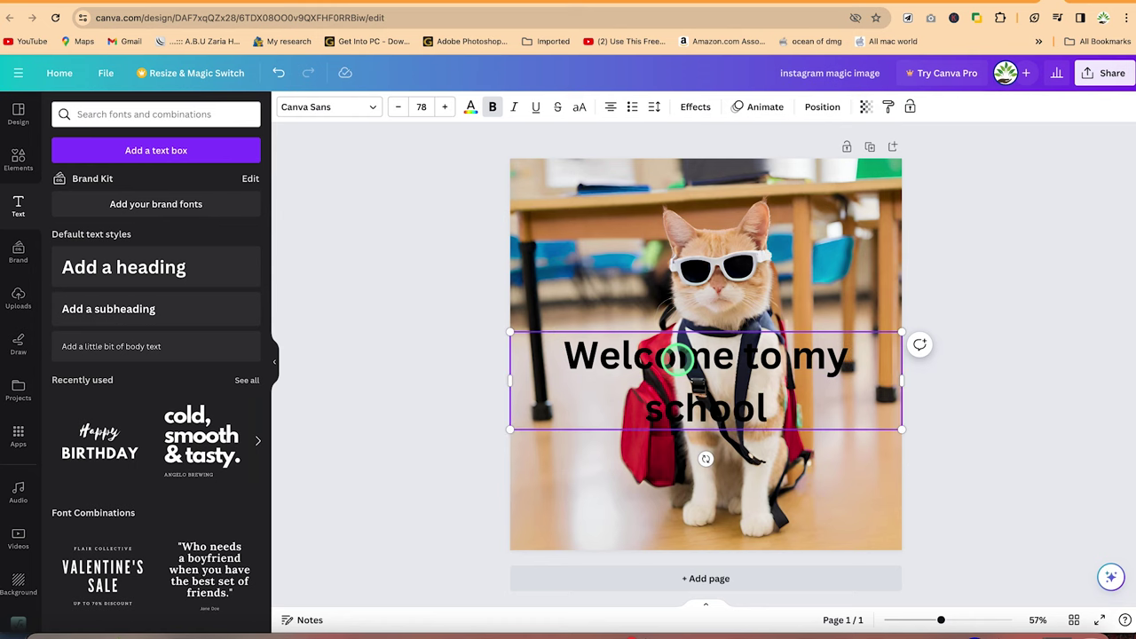
pyautogui.hotkey('ctrl', 'a')
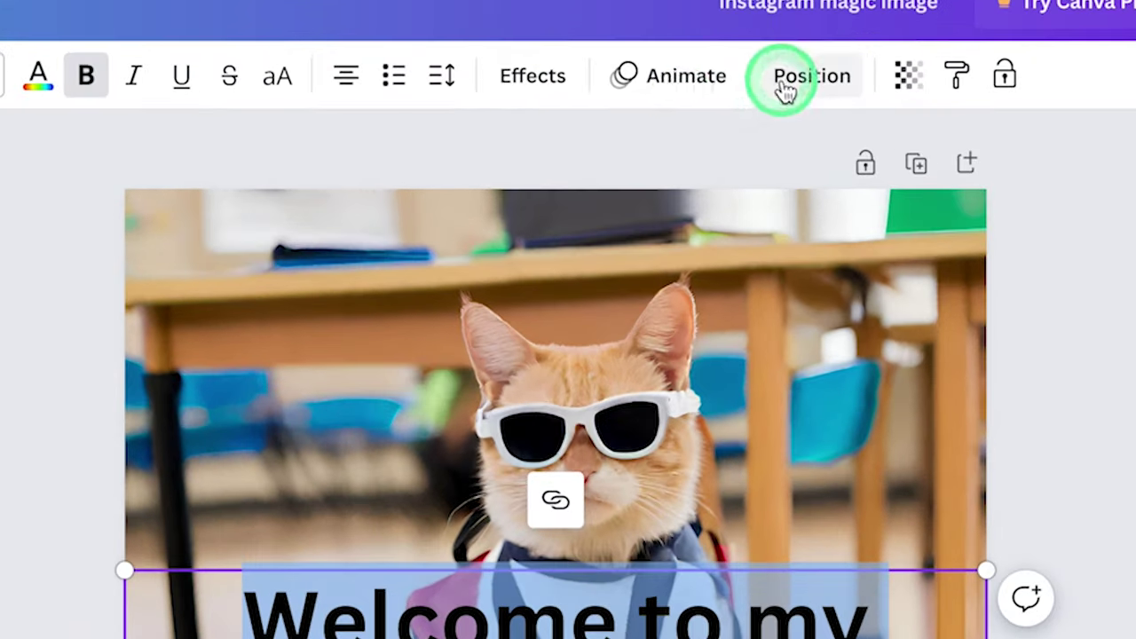
pyautogui.click(544, 89)
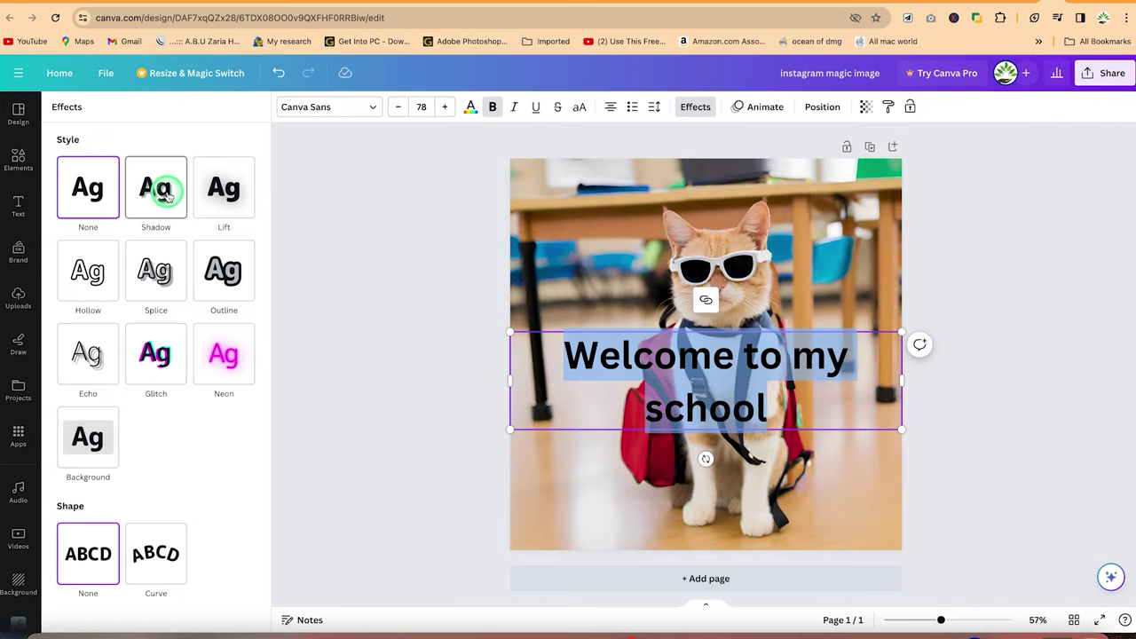
# Apply a Shadow effect to the heading and colour it dark blue
pyautogui.click(51, 195)
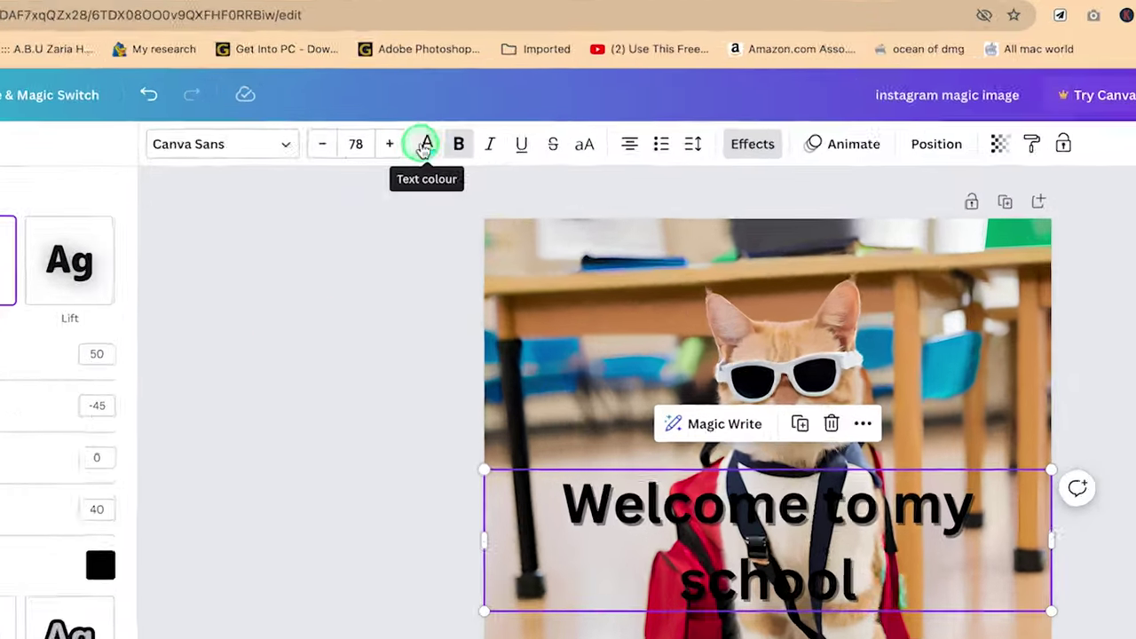
pyautogui.click(465, 107)
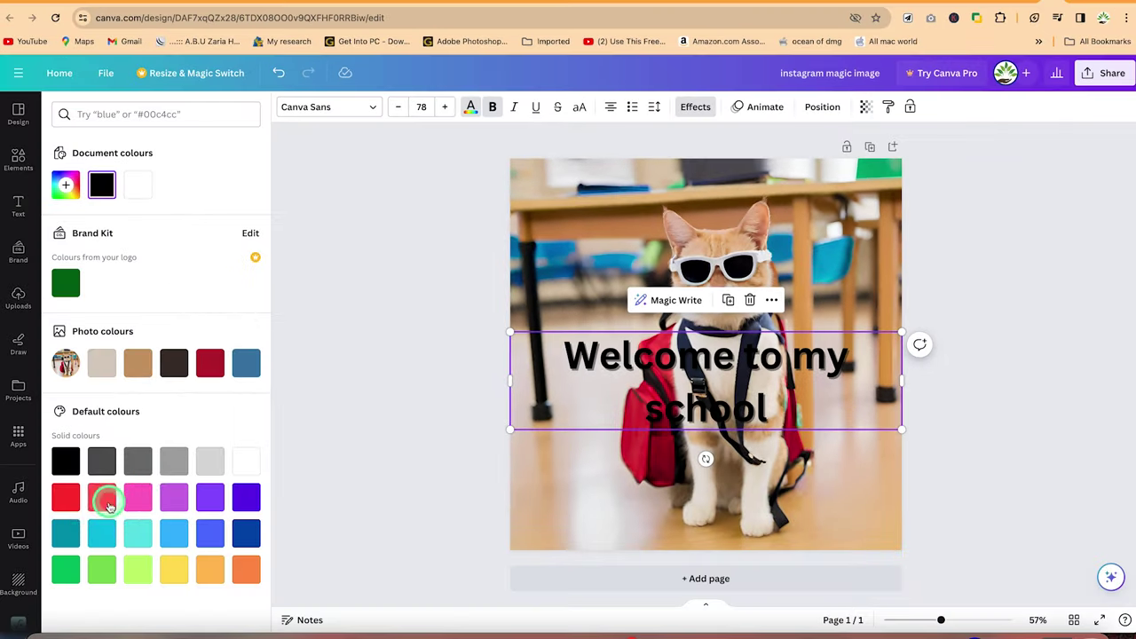
pyautogui.click(174, 572)
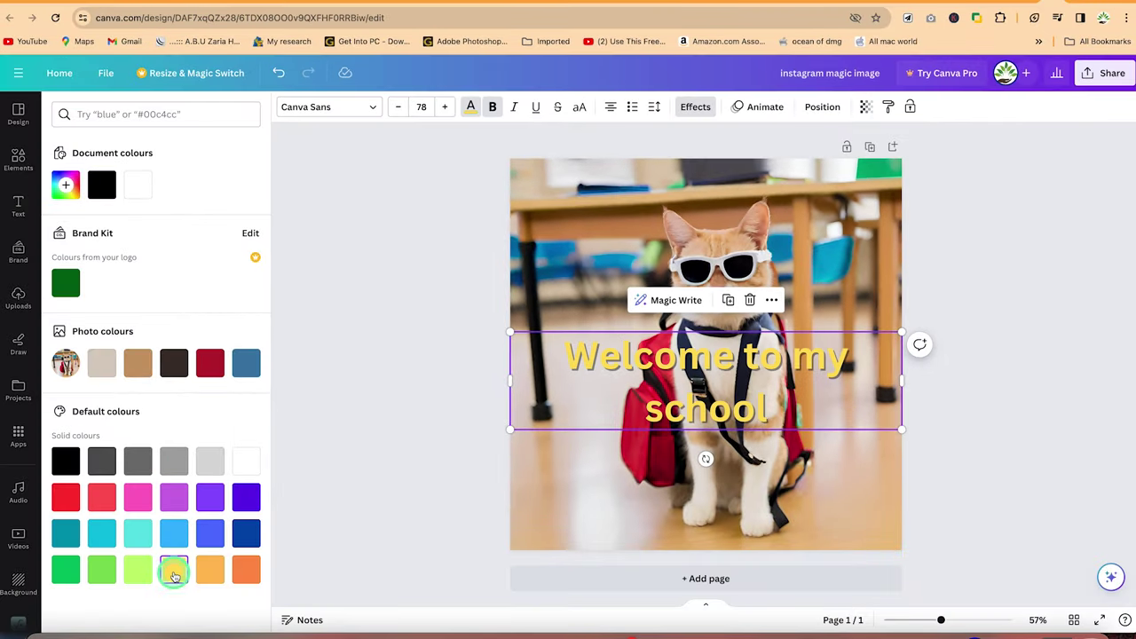
pyautogui.click(214, 364)
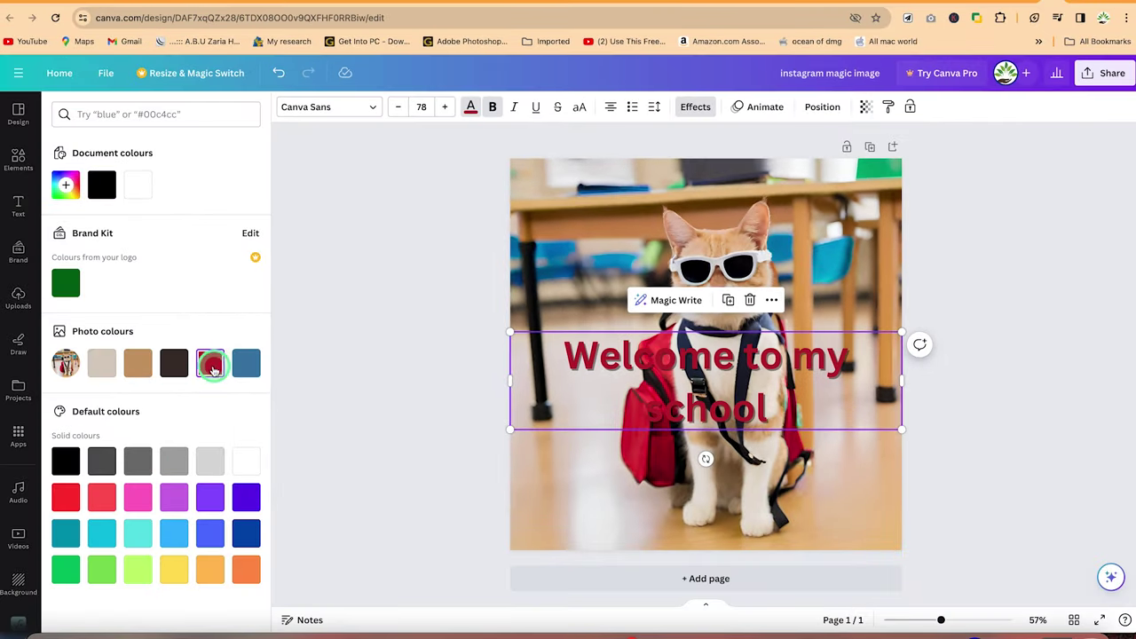
pyautogui.click(246, 535)
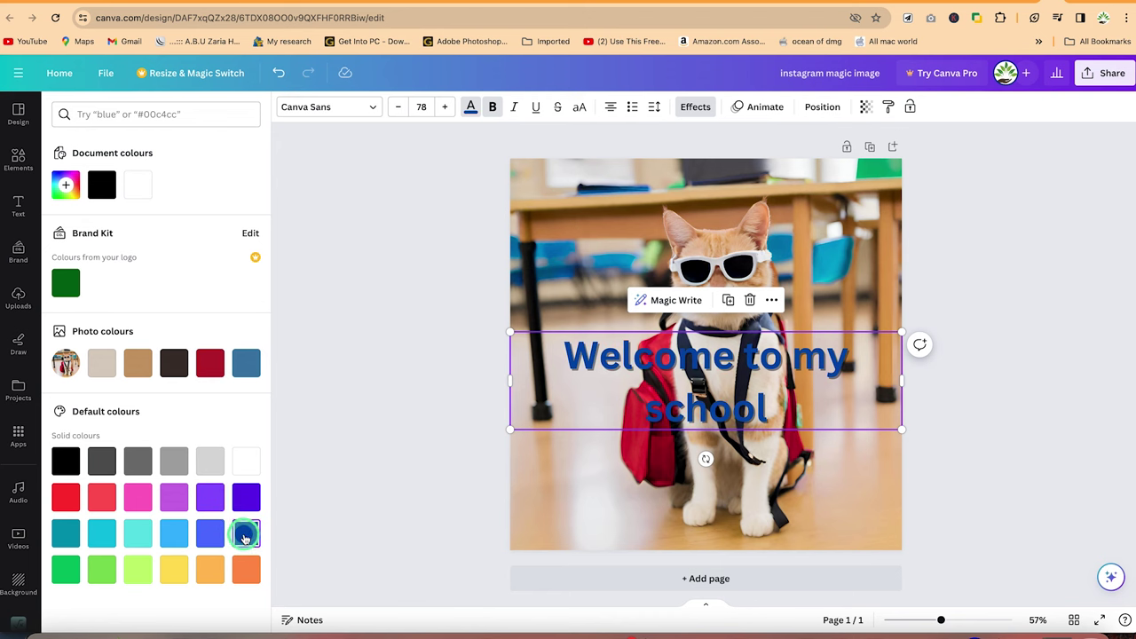
# Move the heading to the photo's lower left and shrink it to size 53.5
pyautogui.moveTo(610, 364); pyautogui.dragTo(591, 472)
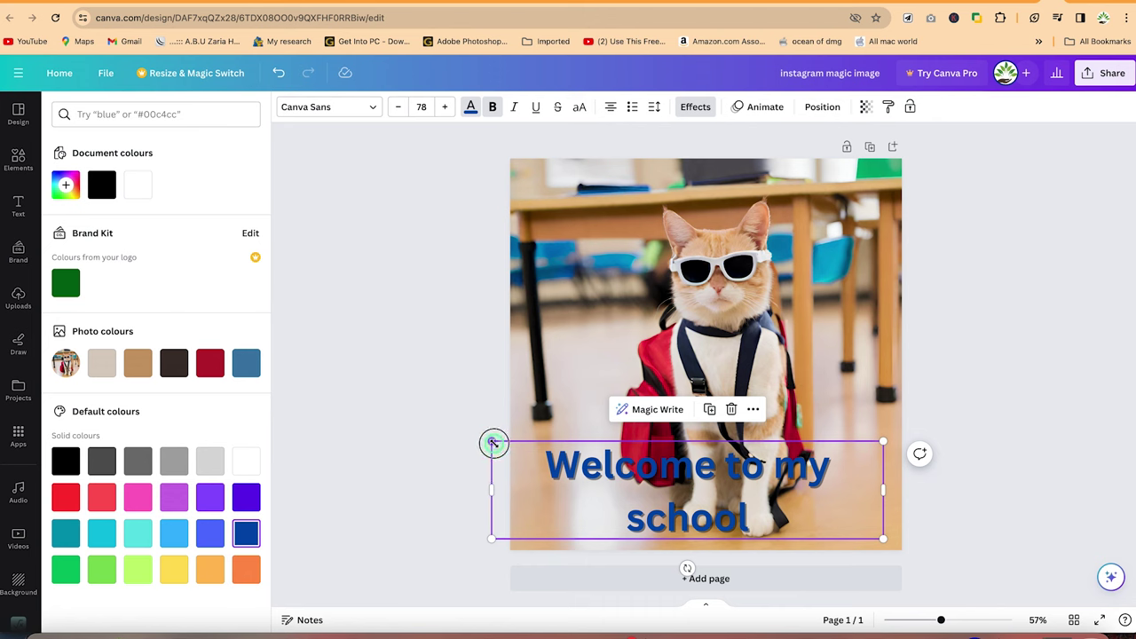
pyautogui.moveTo(494, 442); pyautogui.dragTo(534, 499)
pyautogui.click(853, 507)
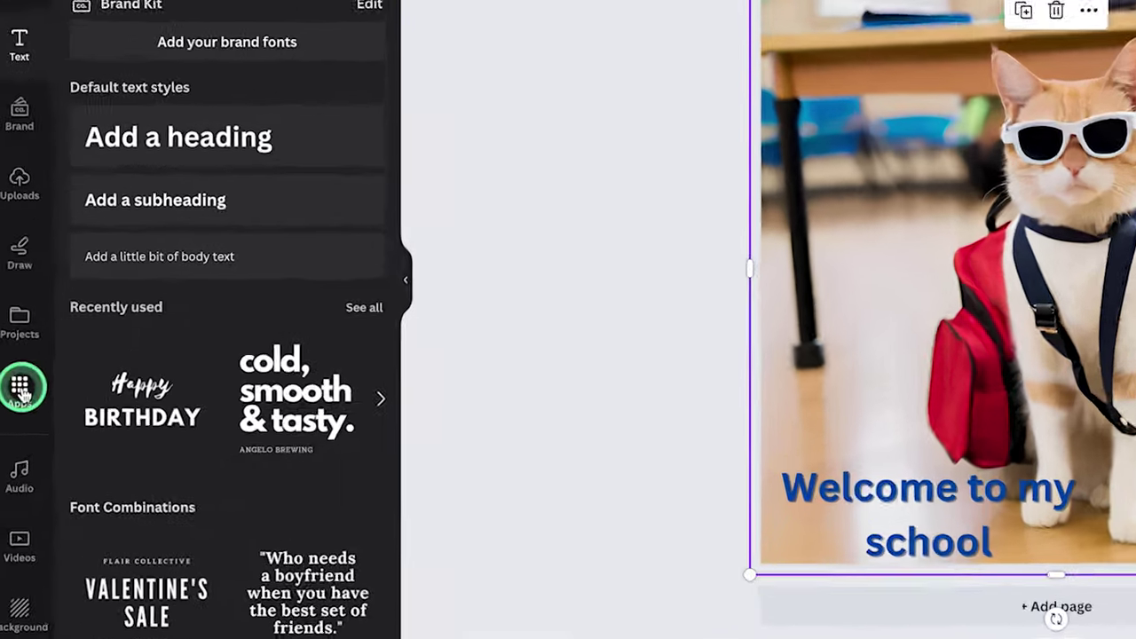
# Reopen Magic Media from Apps, showing the previous cat prompt
pyautogui.click(18, 435)
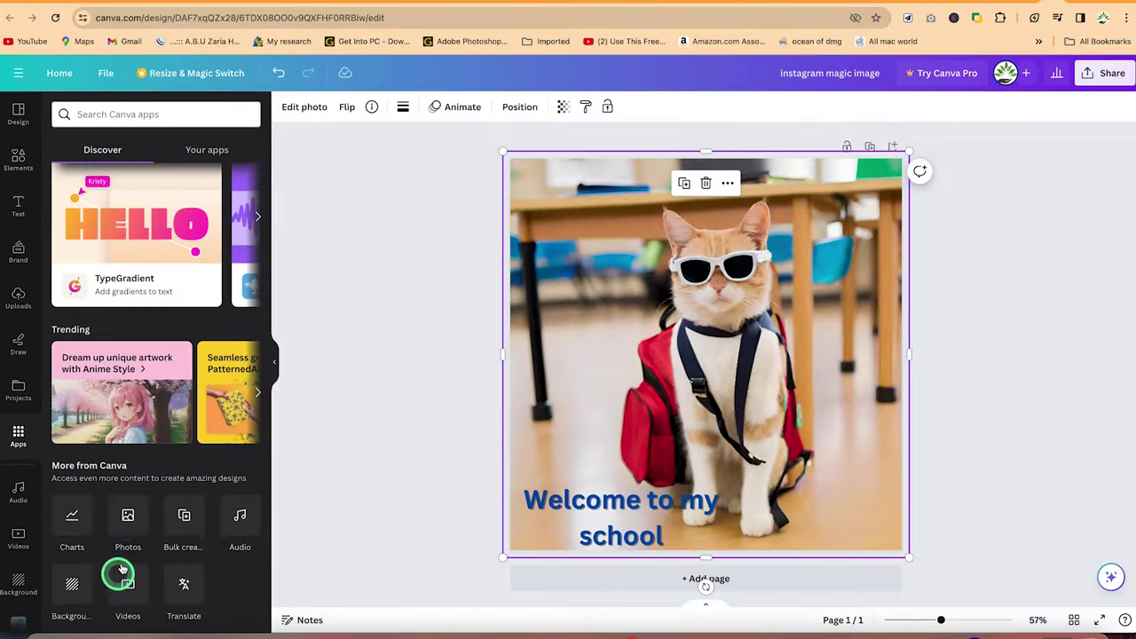
pyautogui.scroll(-3, 179, 564)
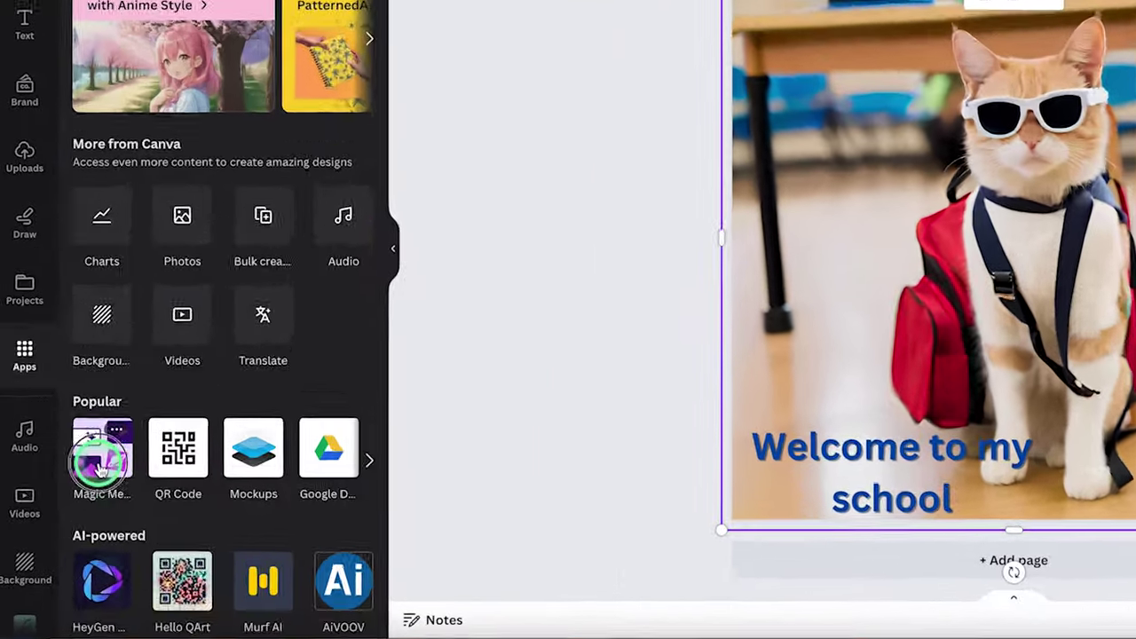
pyautogui.click(72, 502)
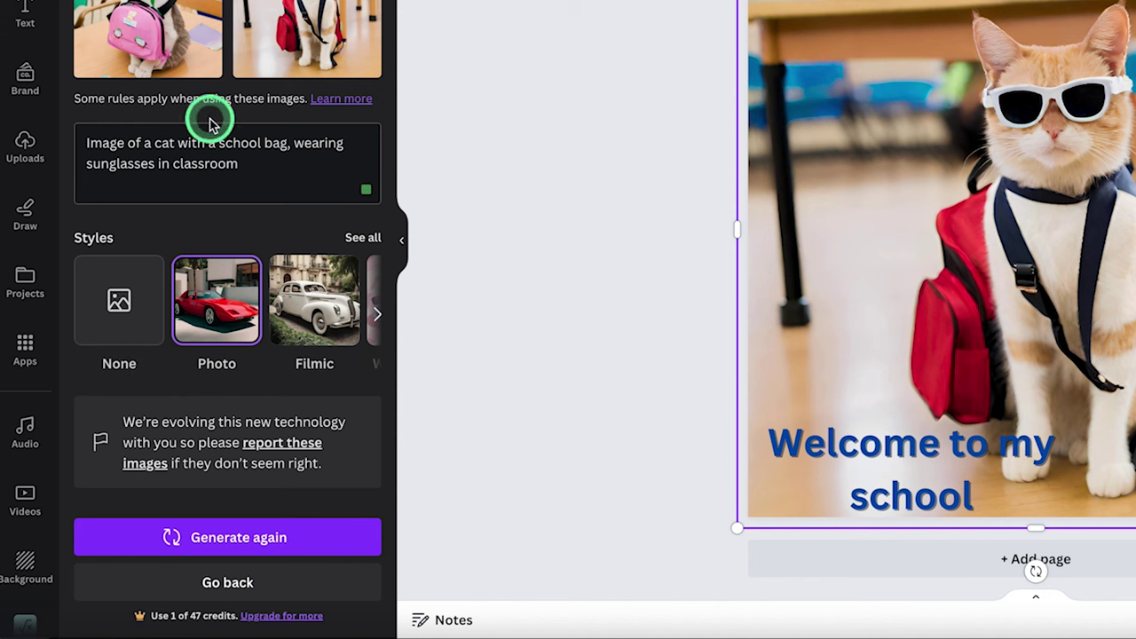
pyautogui.scroll(3, 193, 9)
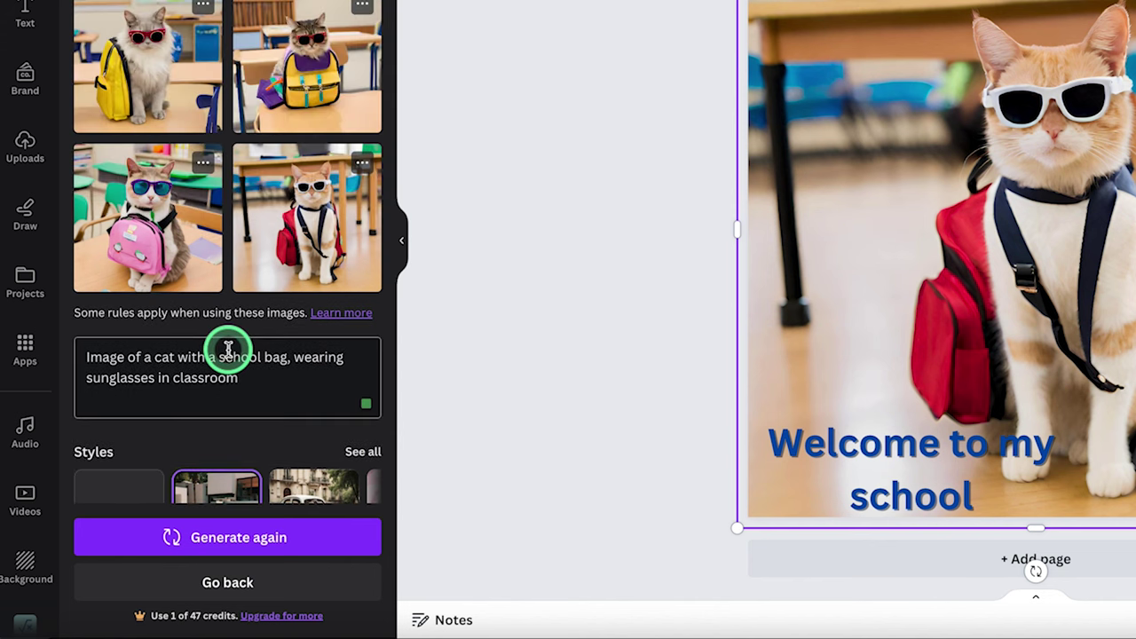
pyautogui.scroll(-2, 226, 351)
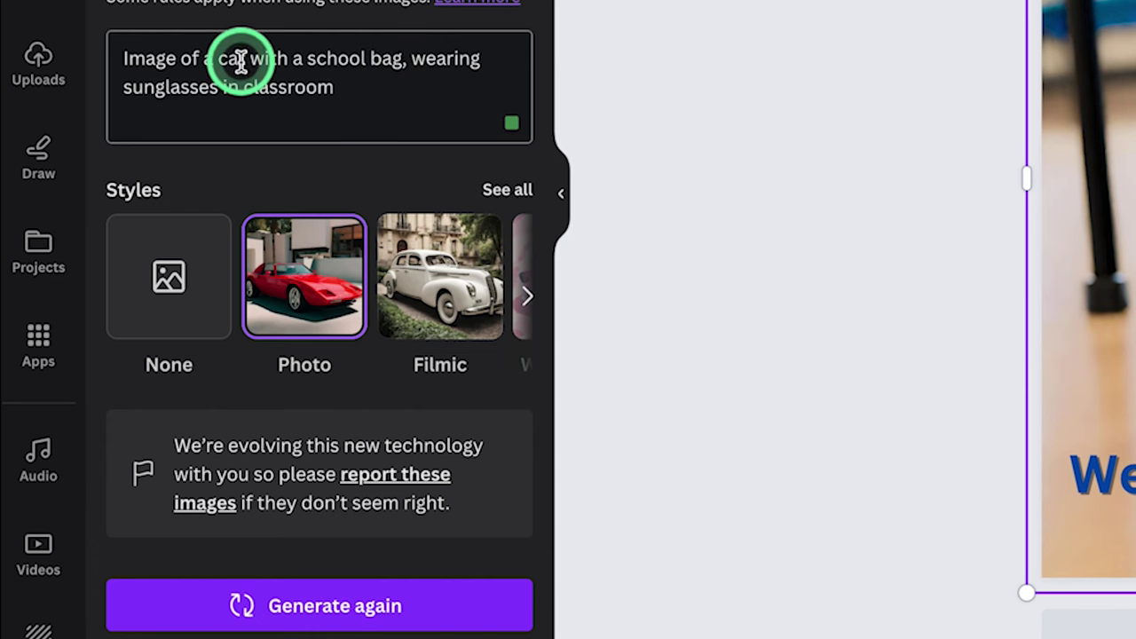
# Change the prompt from cat to dog, add ', drinking a cup of coffee', and generate
pyautogui.click(246, 60)
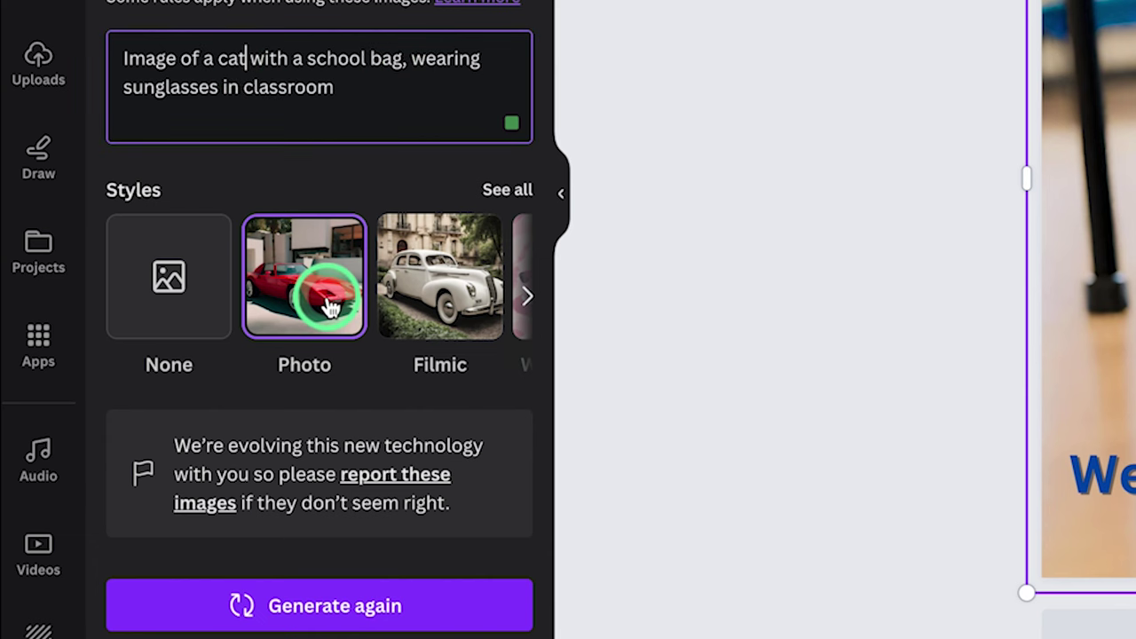
pyautogui.press('BackSpace')
pyautogui.press('BackSpace')
pyautogui.press('BackSpace')
pyautogui.write('dog')
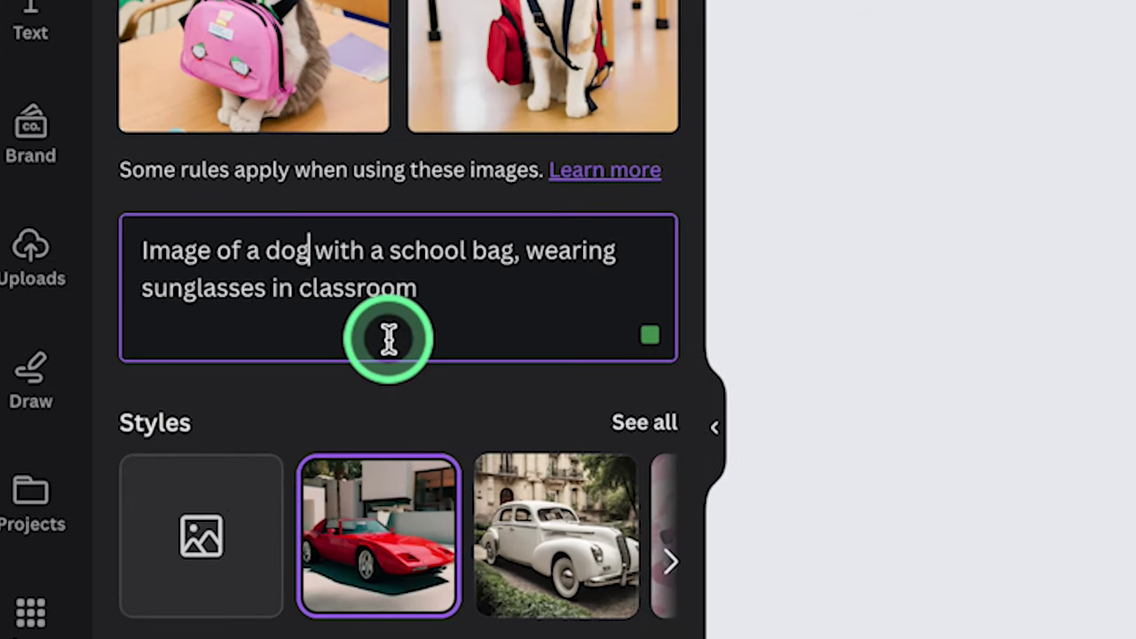
pyautogui.click(427, 258)
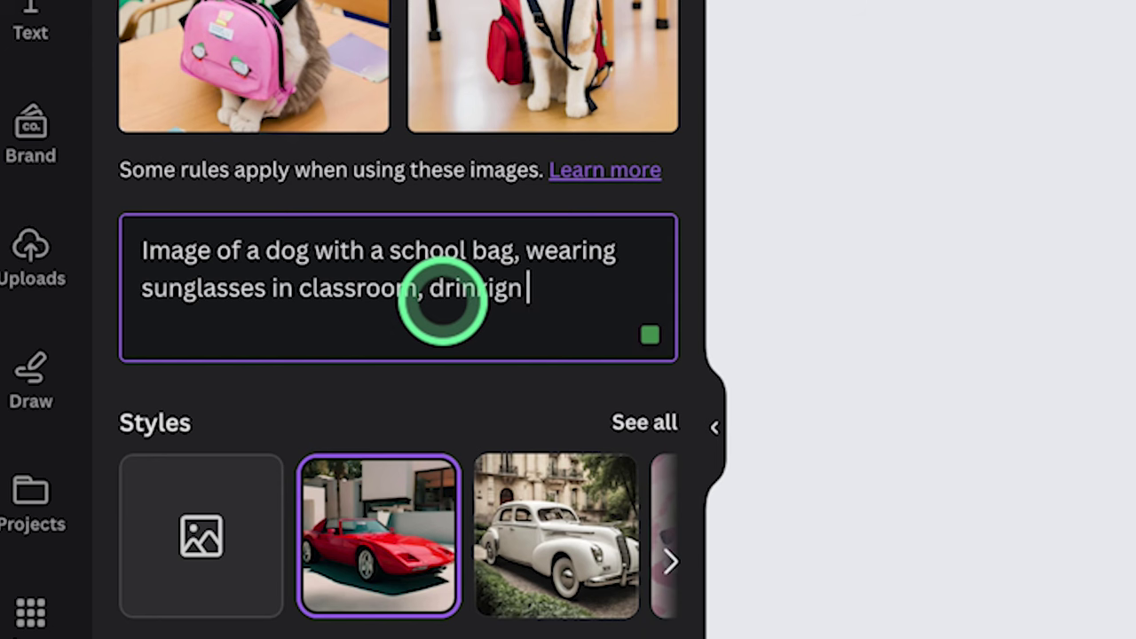
pyautogui.write(', drinkign')
pyautogui.press('BackSpace')
pyautogui.press('BackSpace')
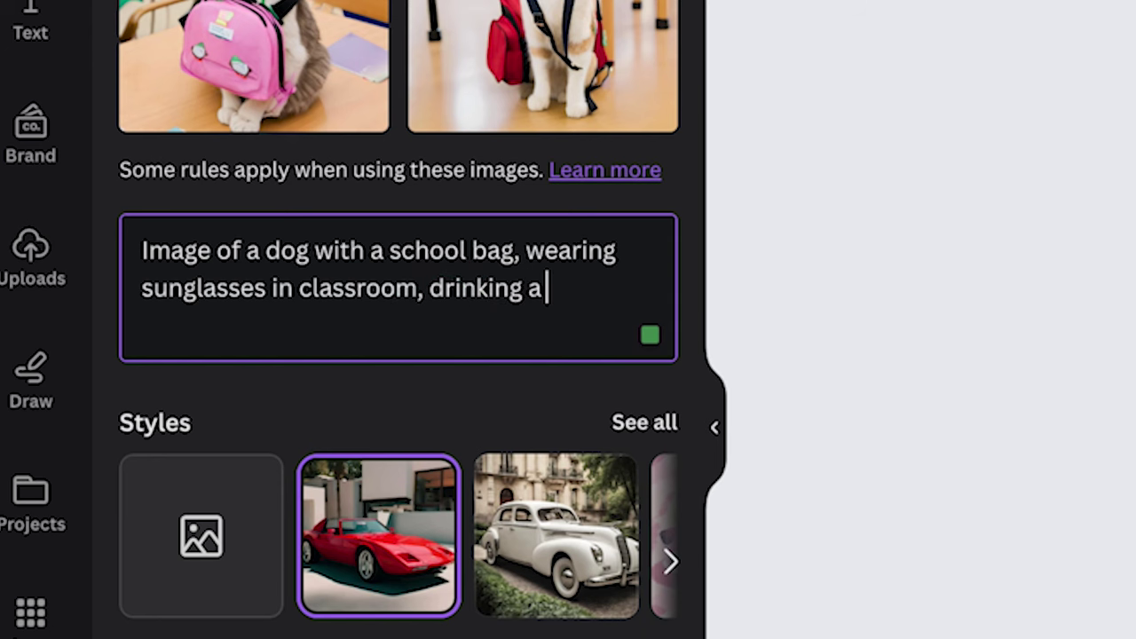
pyautogui.write('ng a cup of co')
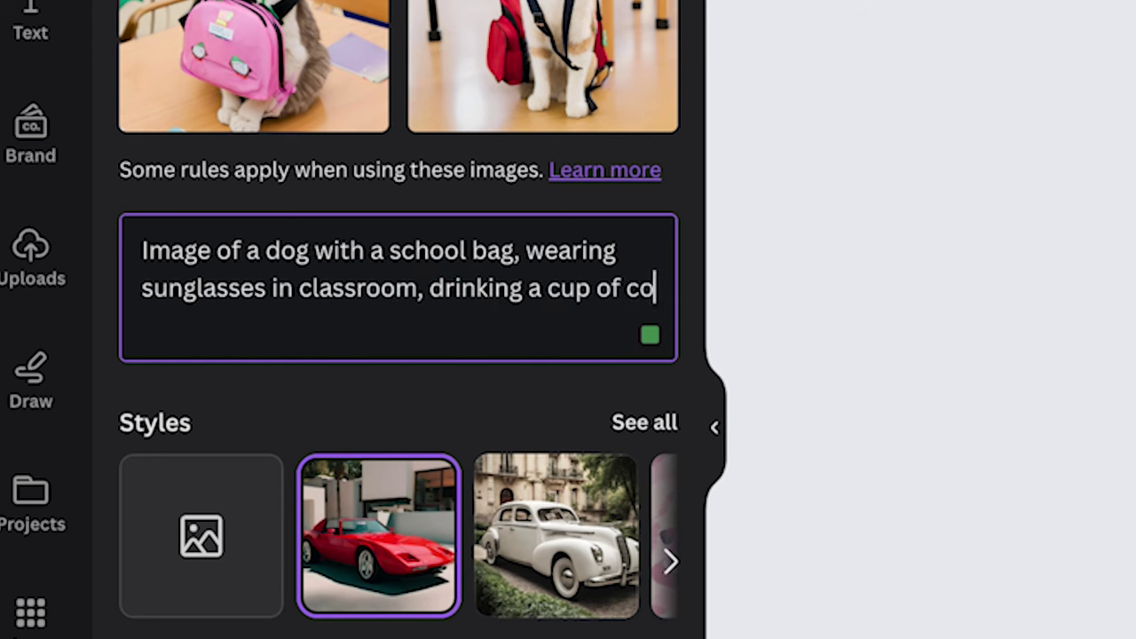
pyautogui.write('ffee')
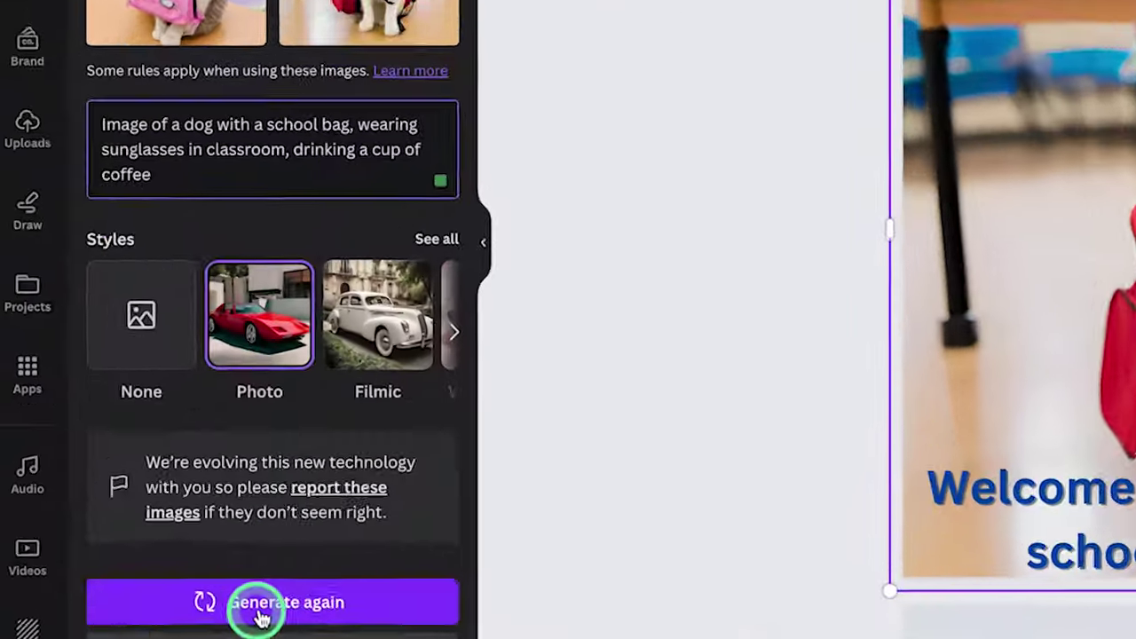
pyautogui.click(254, 603)
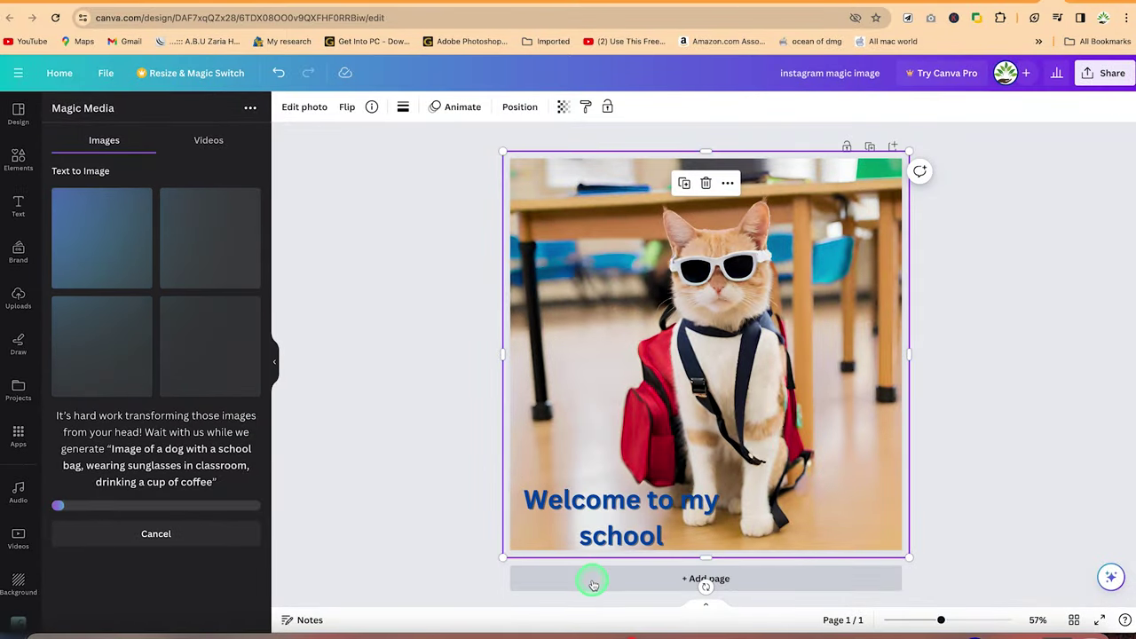
# Add a blank second page and check the bow-tie dog image's extra options in Magic Media
pyautogui.click(592, 579)
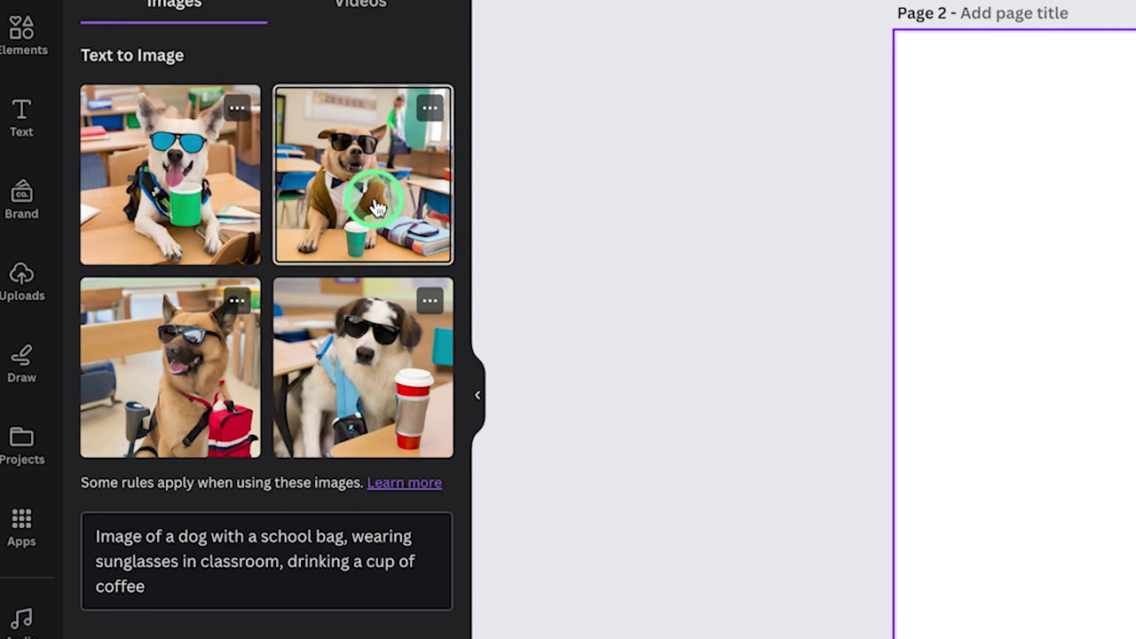
pyautogui.click(433, 110)
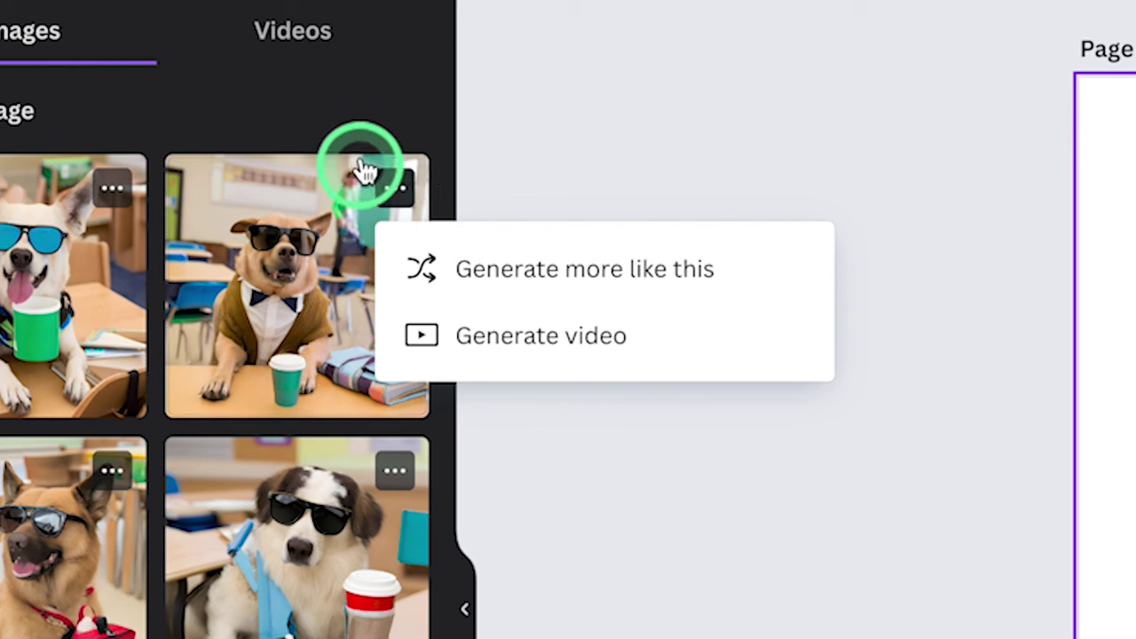
pyautogui.click(474, 108)
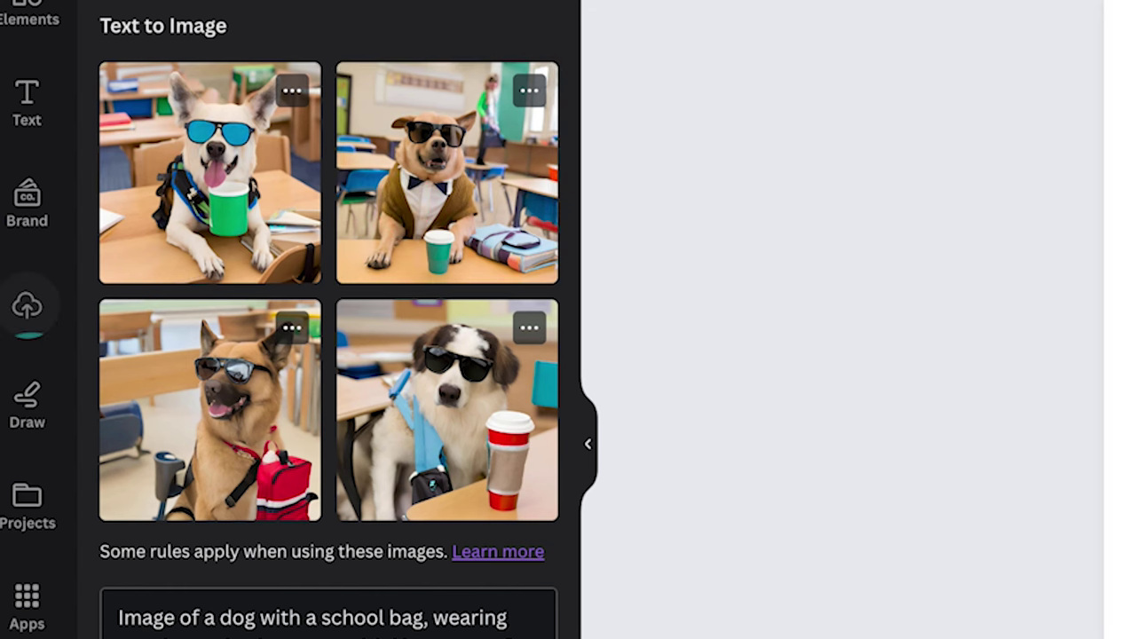
# Stretch the dog image to fill all of page 2, then open the Share panel
pyautogui.click(1081, 0)
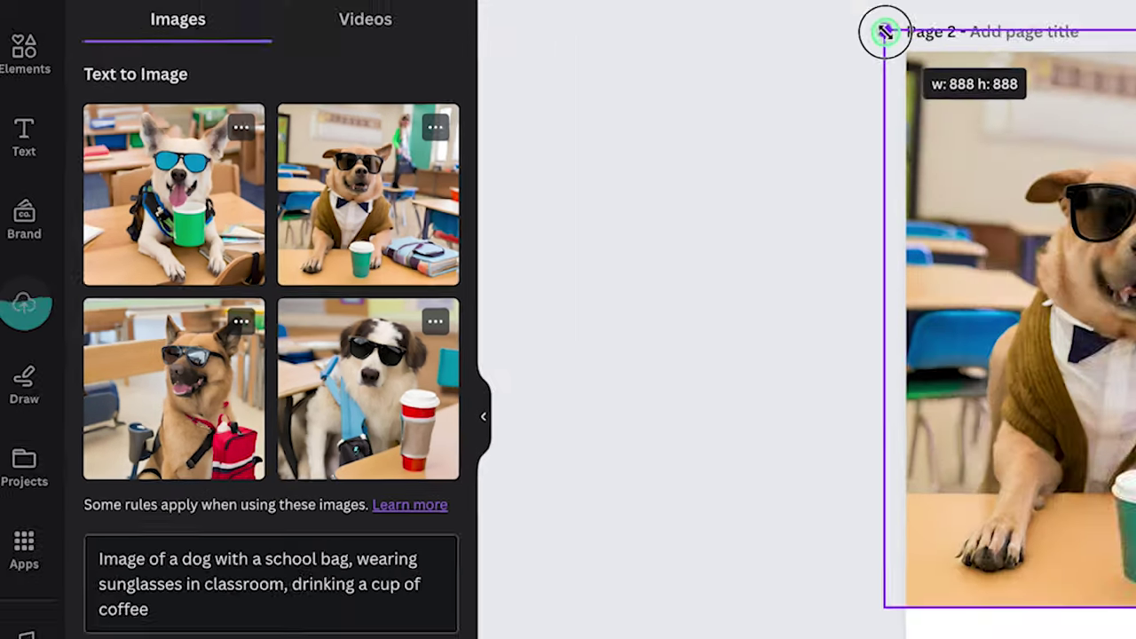
pyautogui.moveTo(816, 471); pyautogui.dragTo(944, 592)
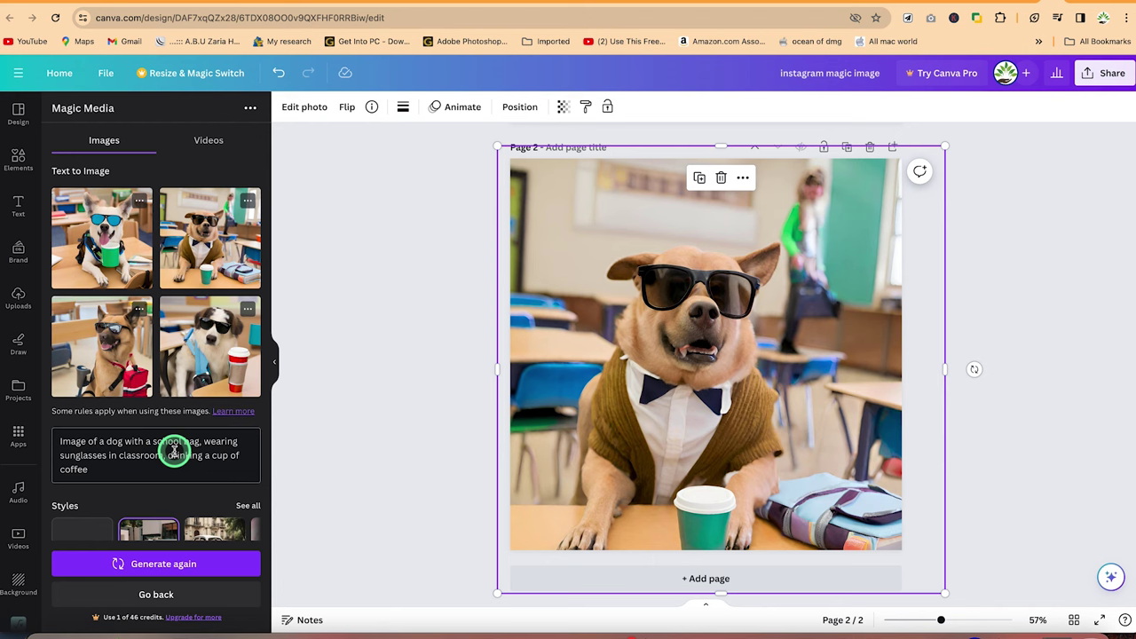
pyautogui.scroll(5, 645, 376)
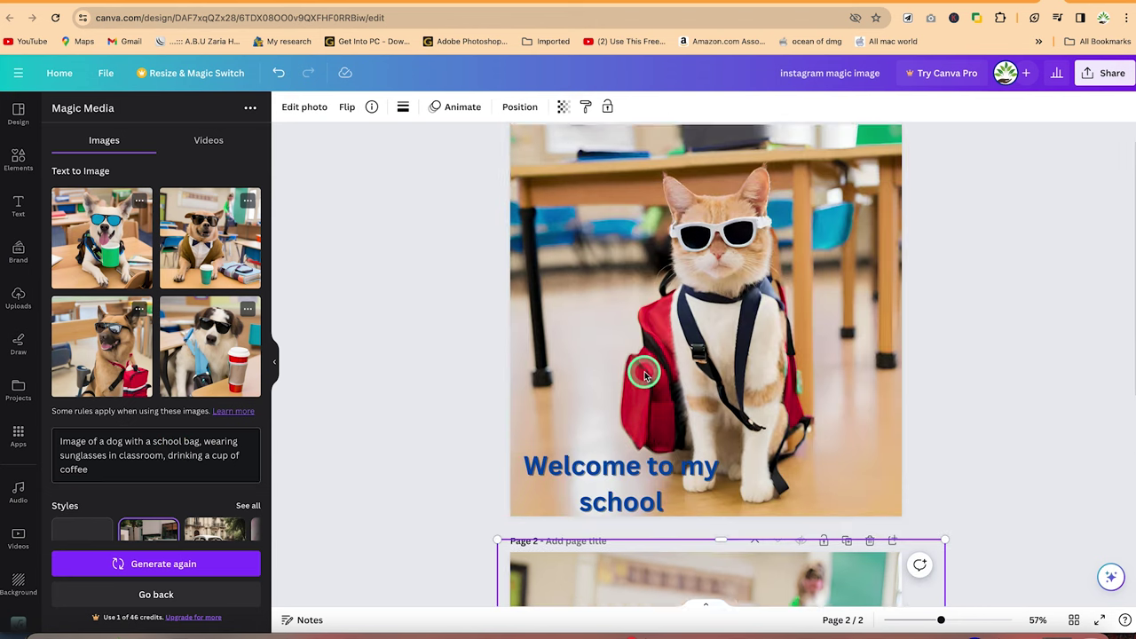
pyautogui.click(1100, 80)
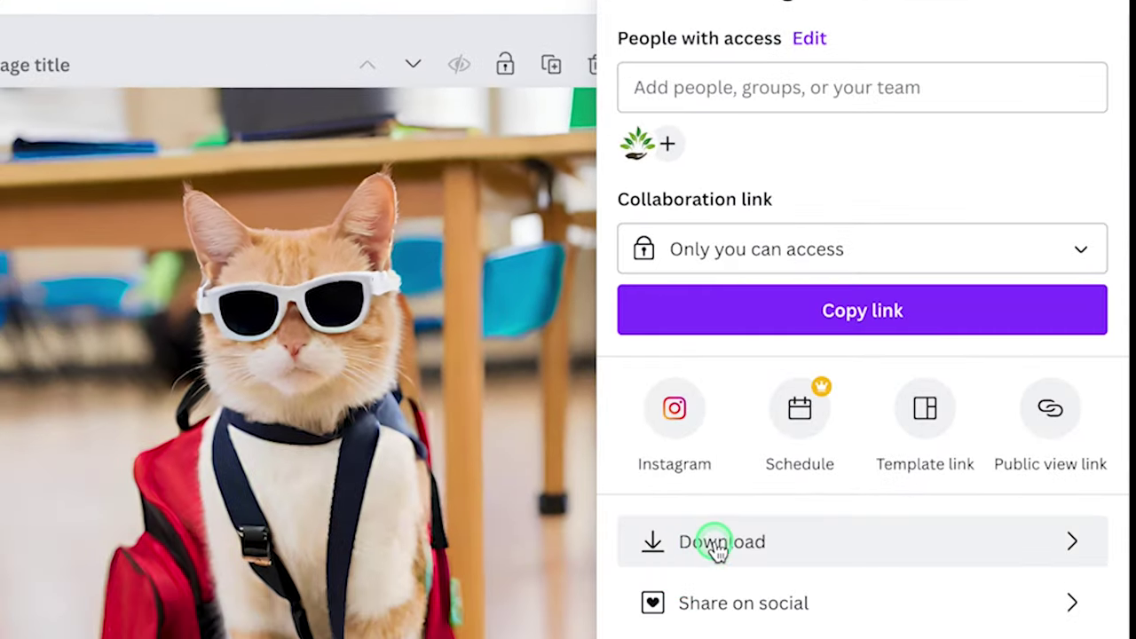
# Download only Page 1 as a 1,080 × 1,080 px PNG, with All pages unchecked
pyautogui.click(716, 543)
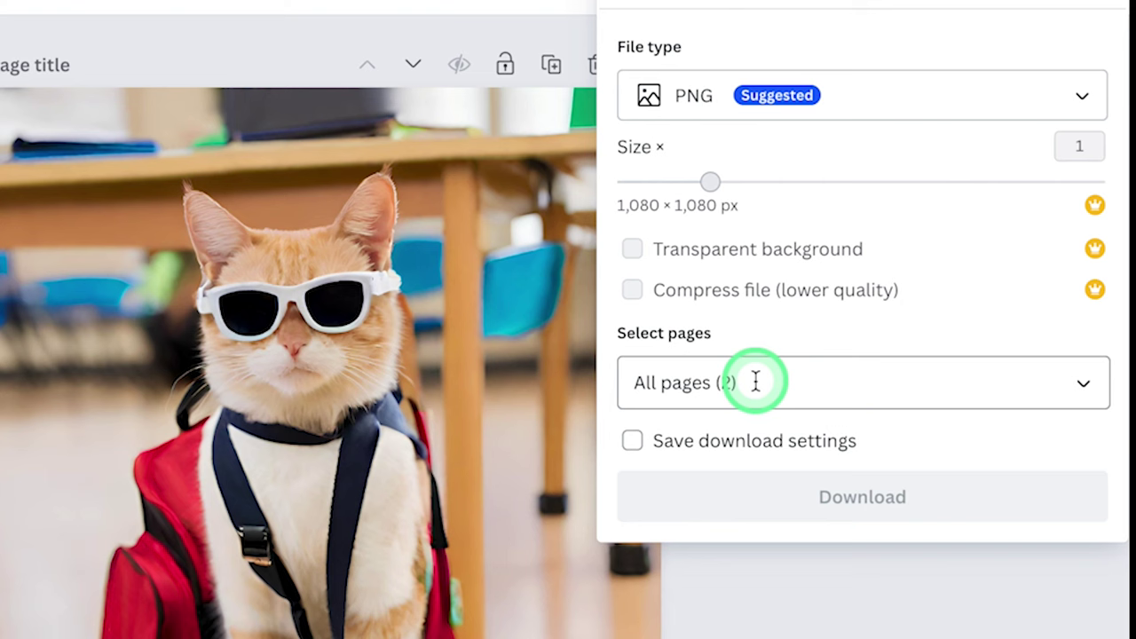
pyautogui.click(826, 100)
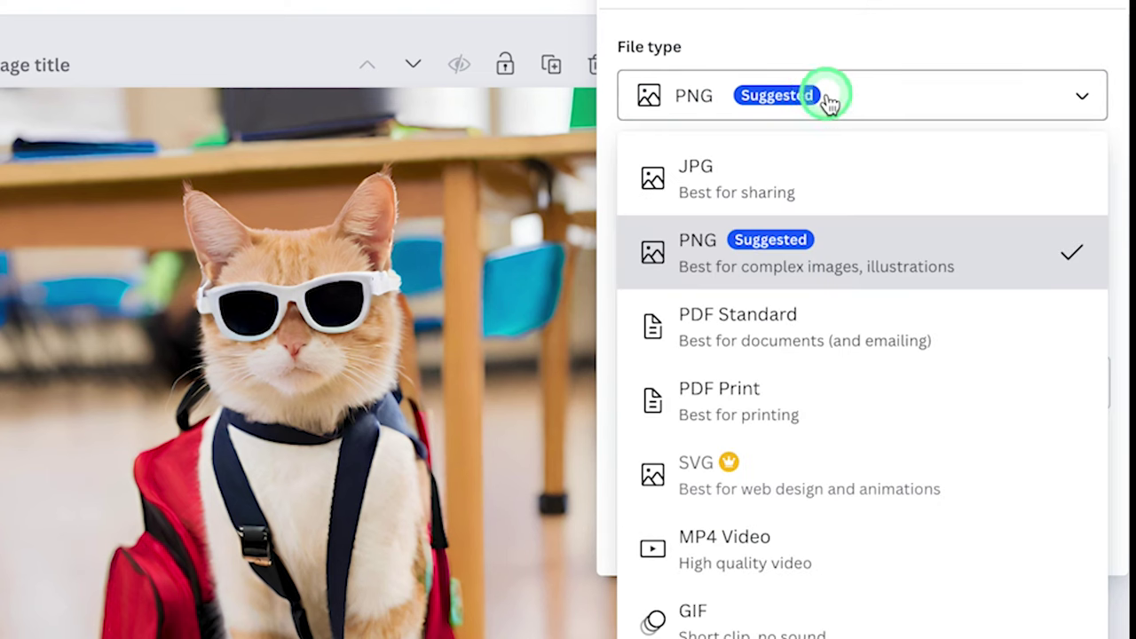
pyautogui.click(811, 244)
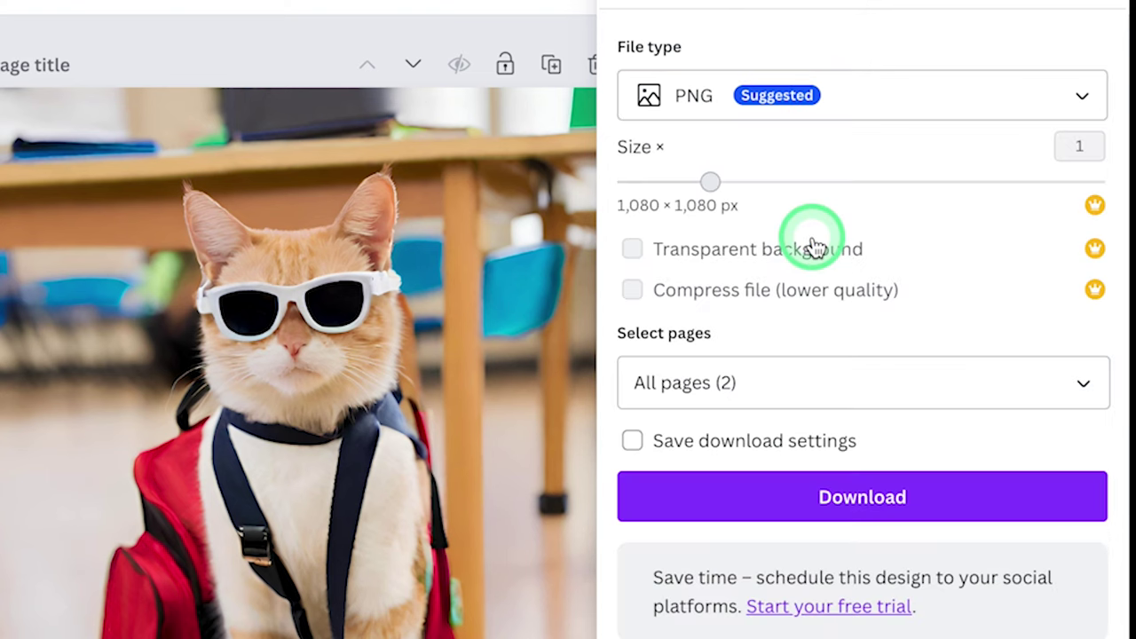
pyautogui.click(817, 383)
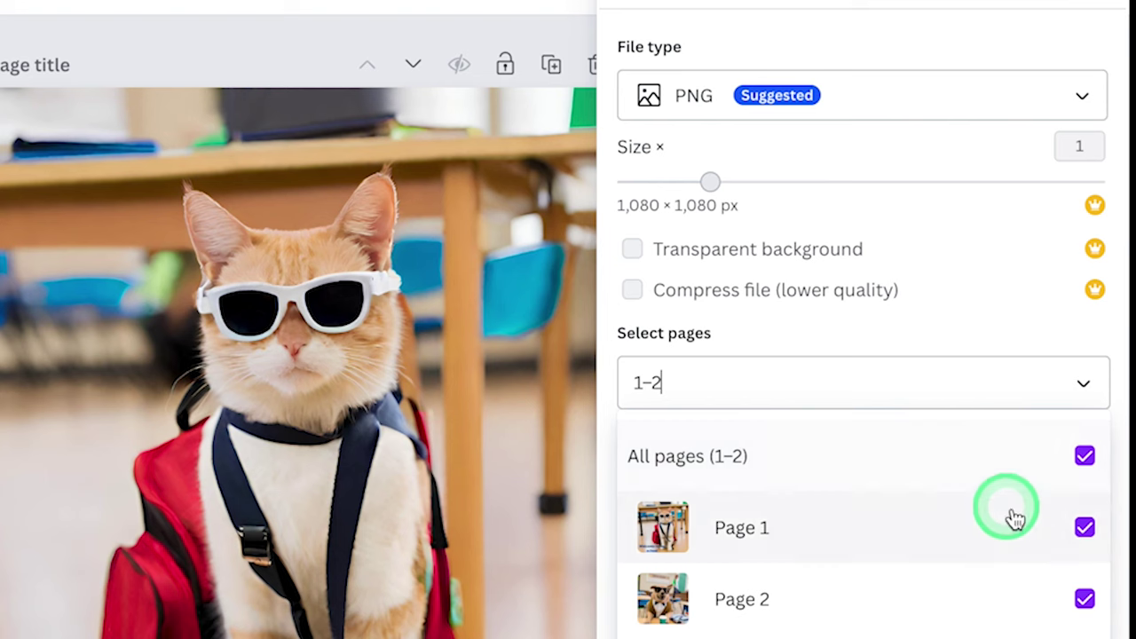
pyautogui.click(1085, 457)
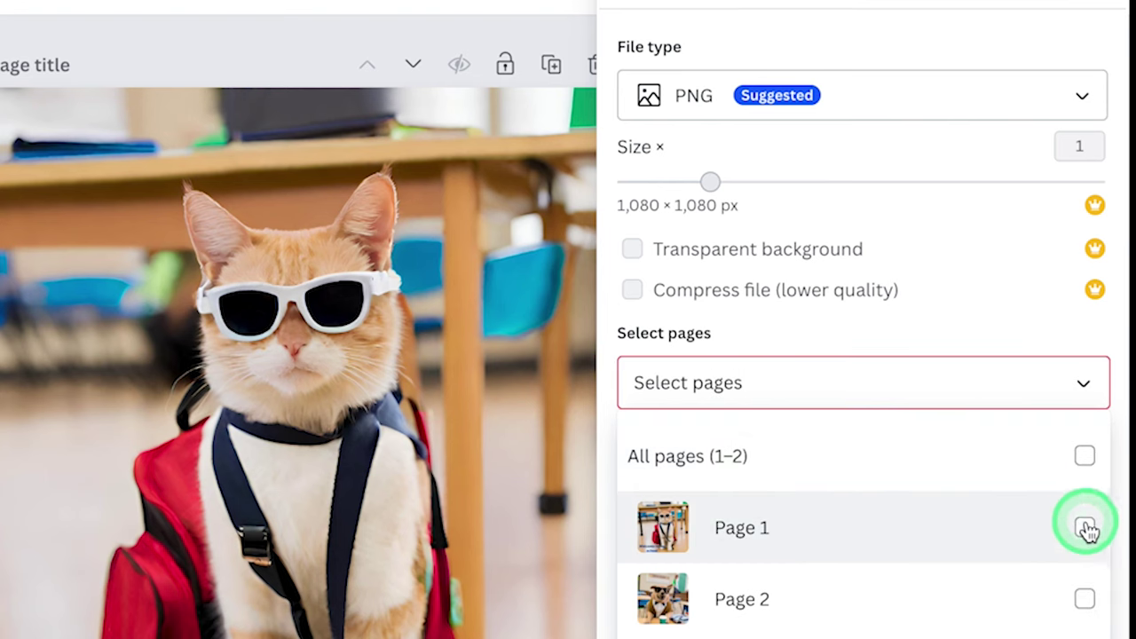
pyautogui.click(1092, 540)
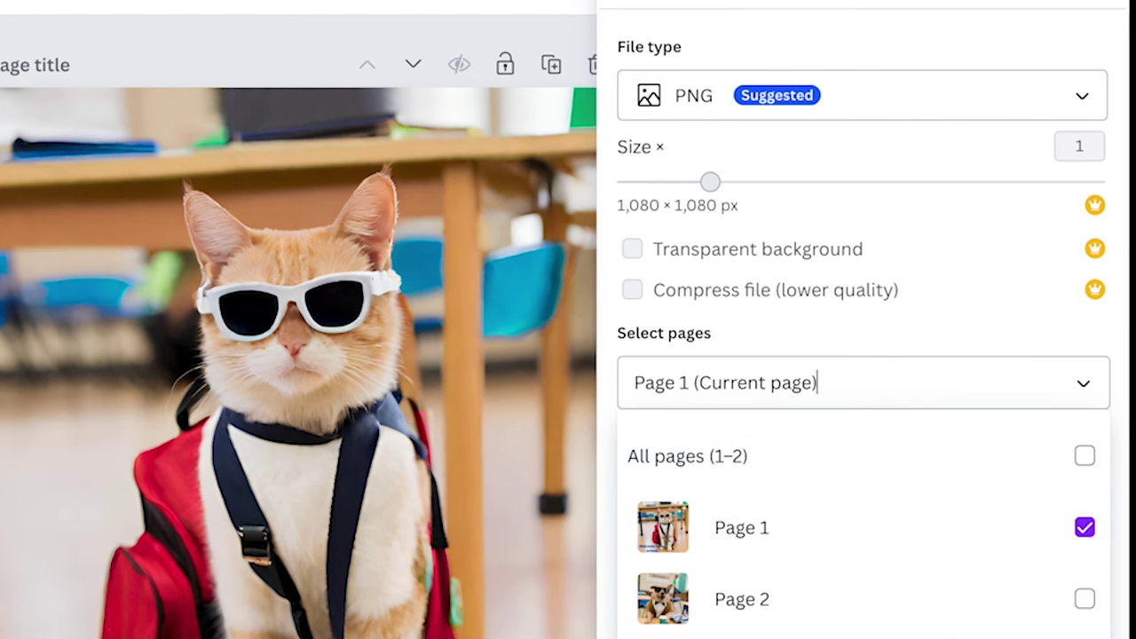
pyautogui.click(901, 519)
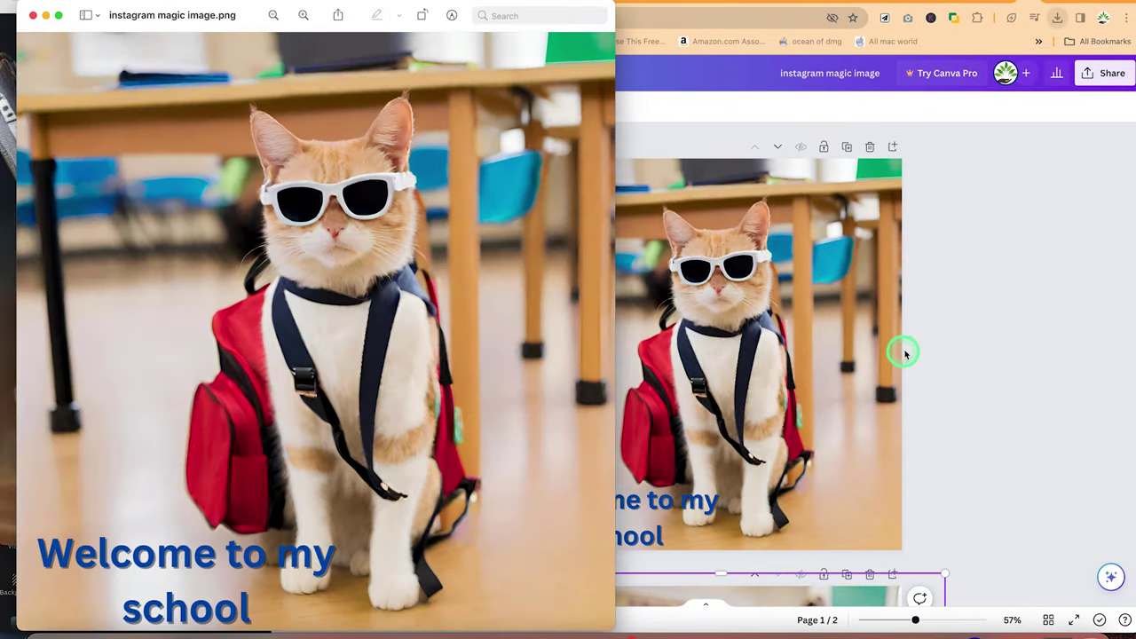
# Close 'instagram magic image.png' in Preview to return to the Canva design
pyautogui.click(951, 350)
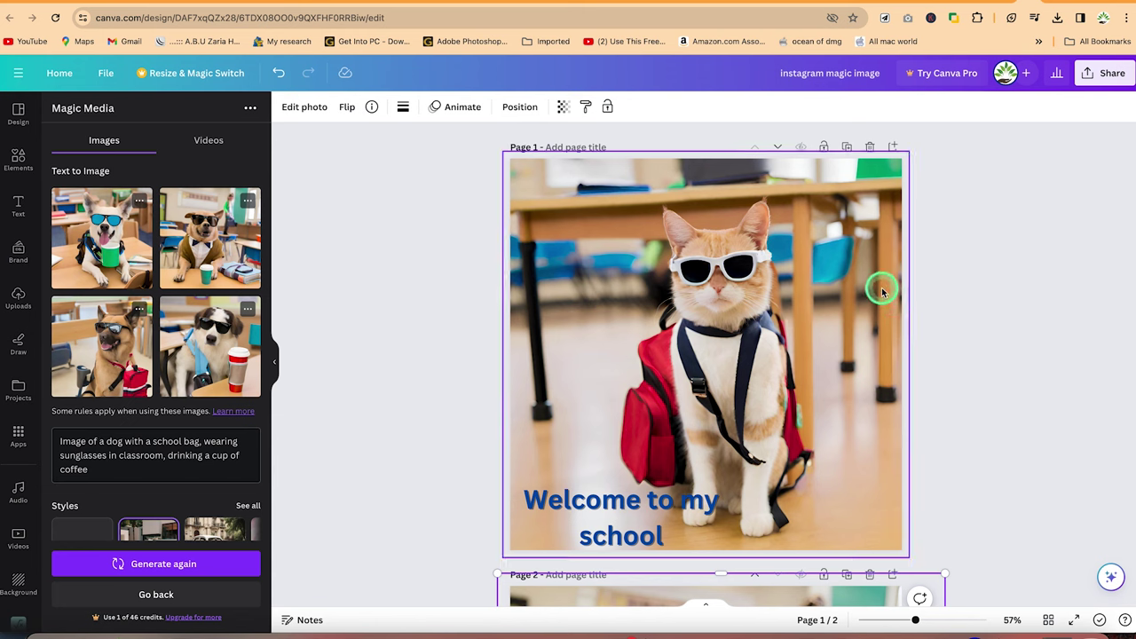